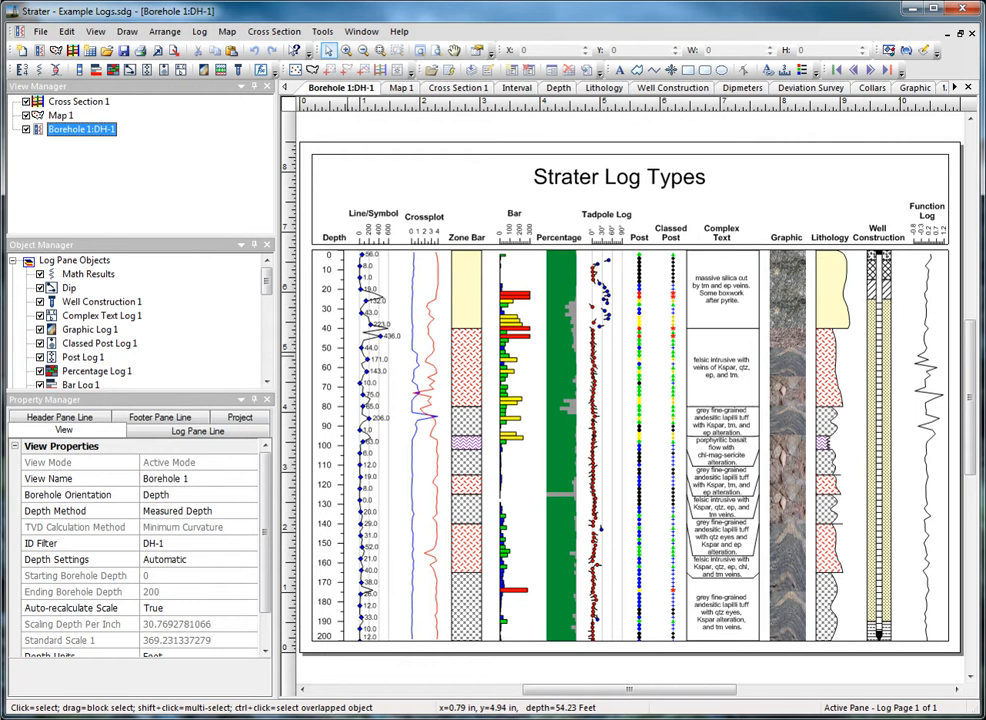
Start a new empty Strater project
click(36, 31)
mouse_move(45, 41)
click(265, 40)
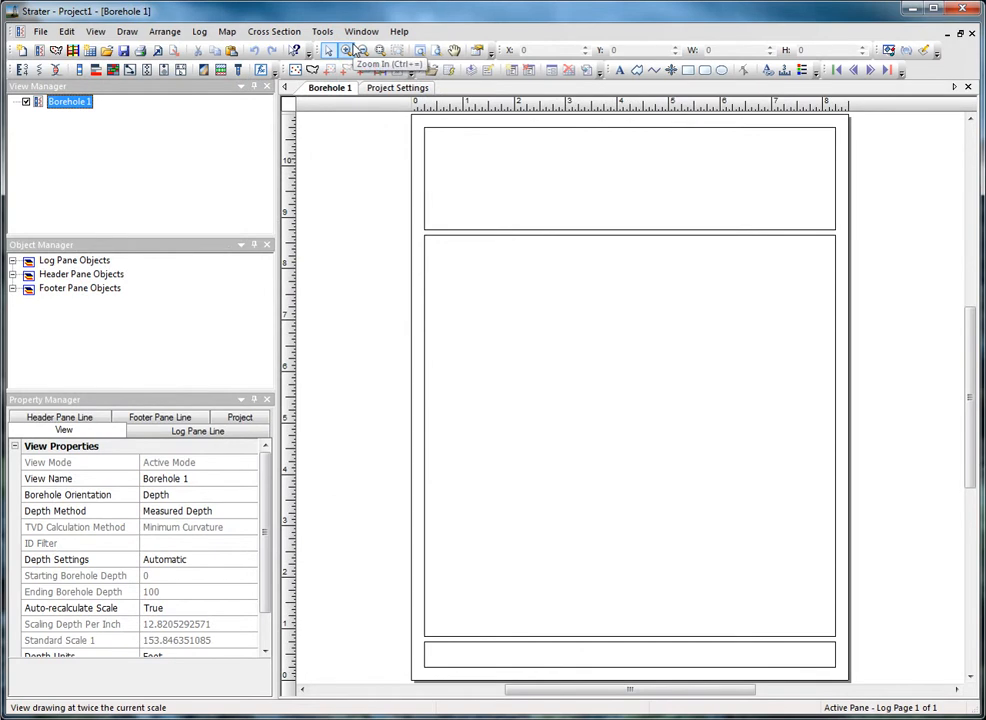
Load data from Example Data.xls, choosing its Deviation Survey sheet
click(40, 31)
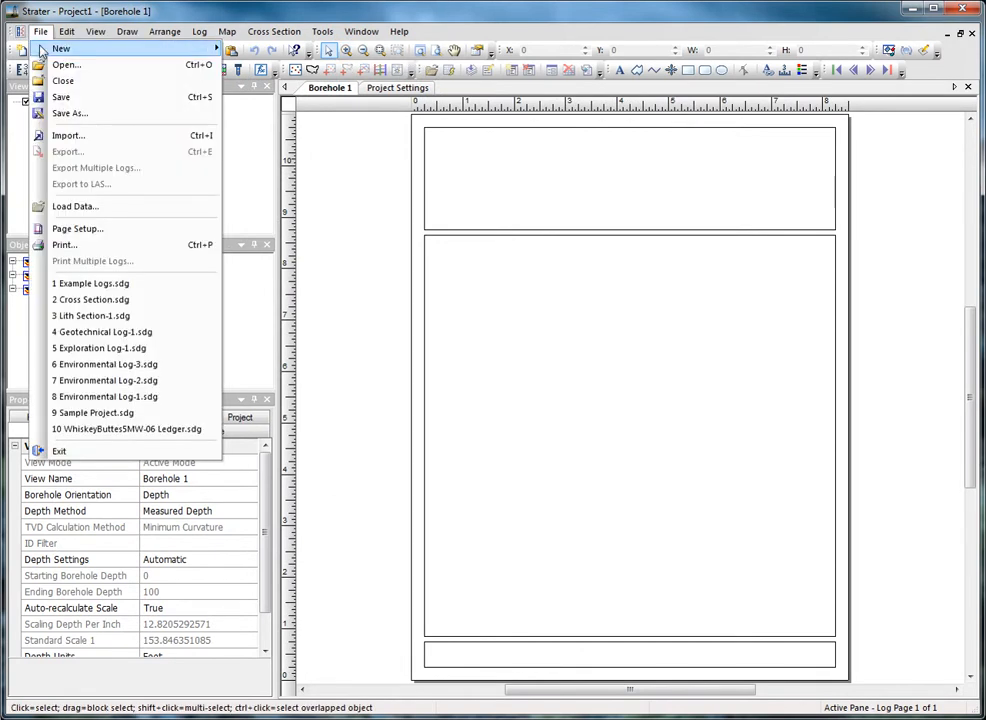
click(72, 206)
click(425, 270)
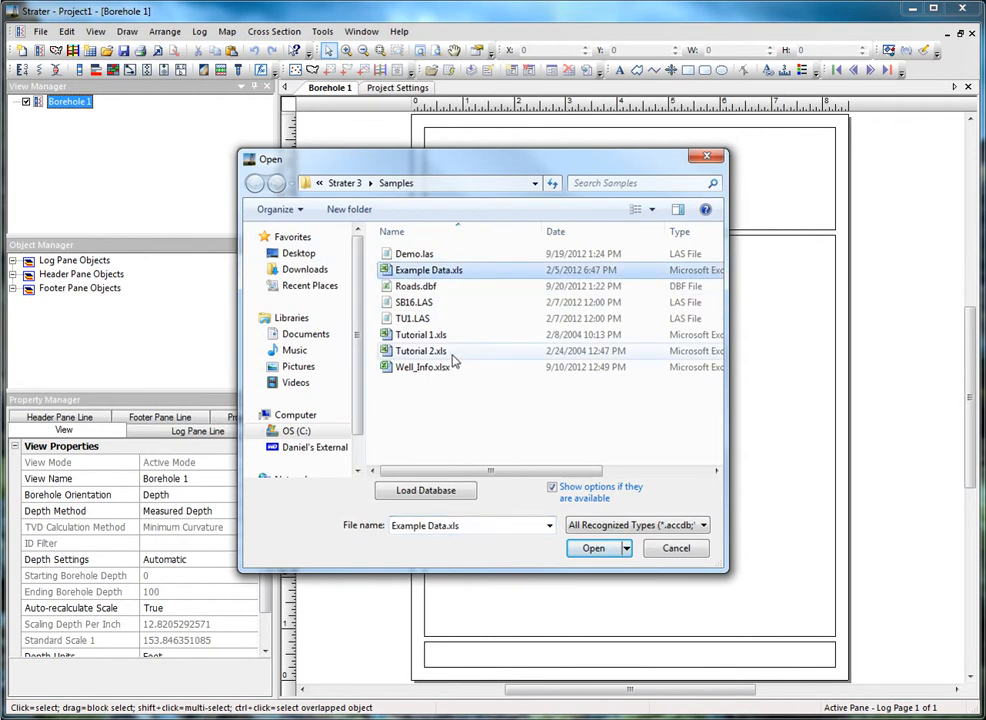
click(593, 548)
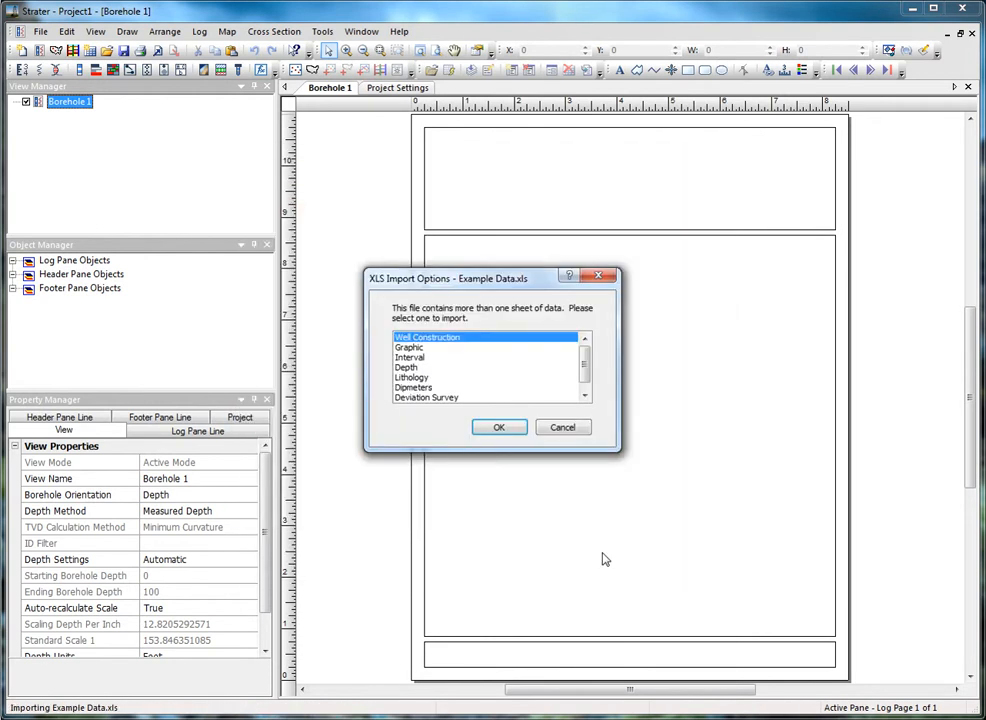
click(450, 398)
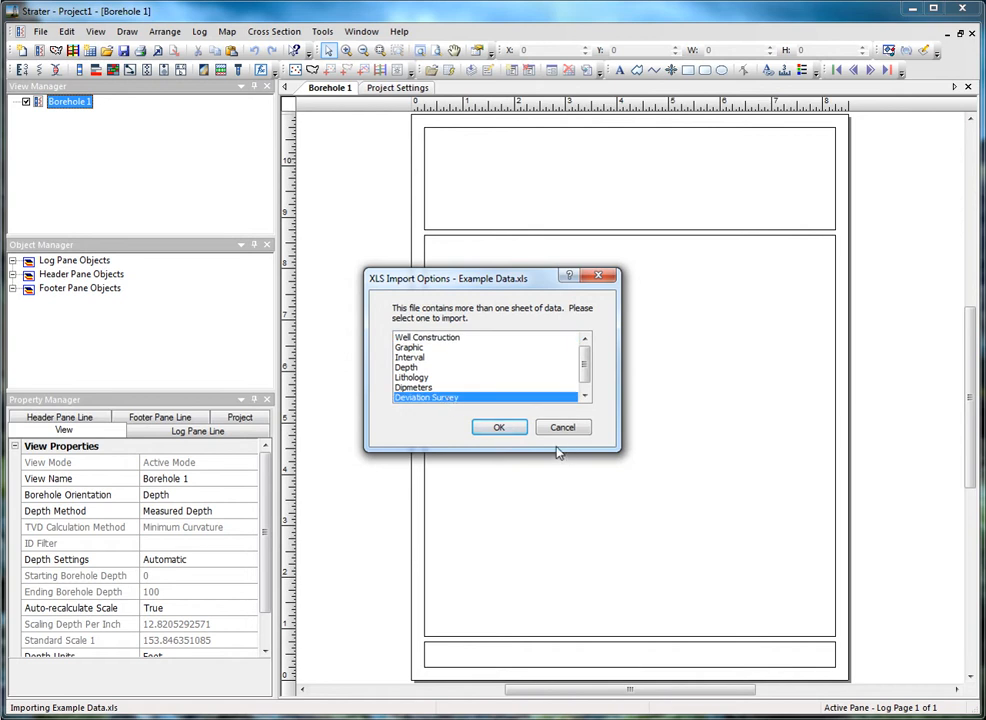
click(499, 428)
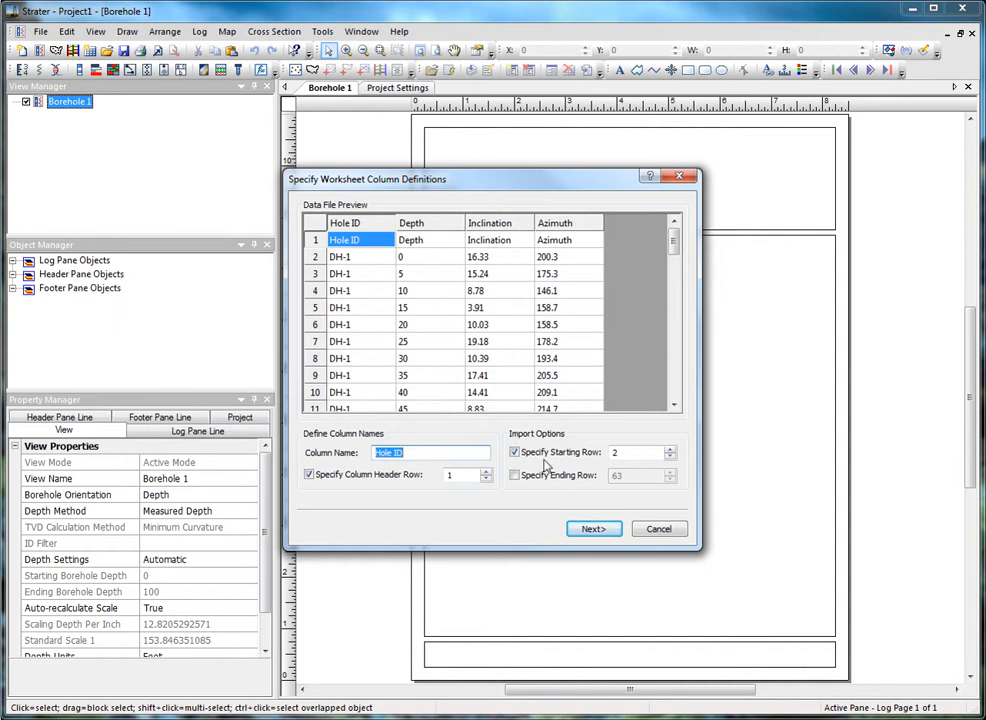
Accept the columns, set the data type to Survey, and load the table
click(593, 529)
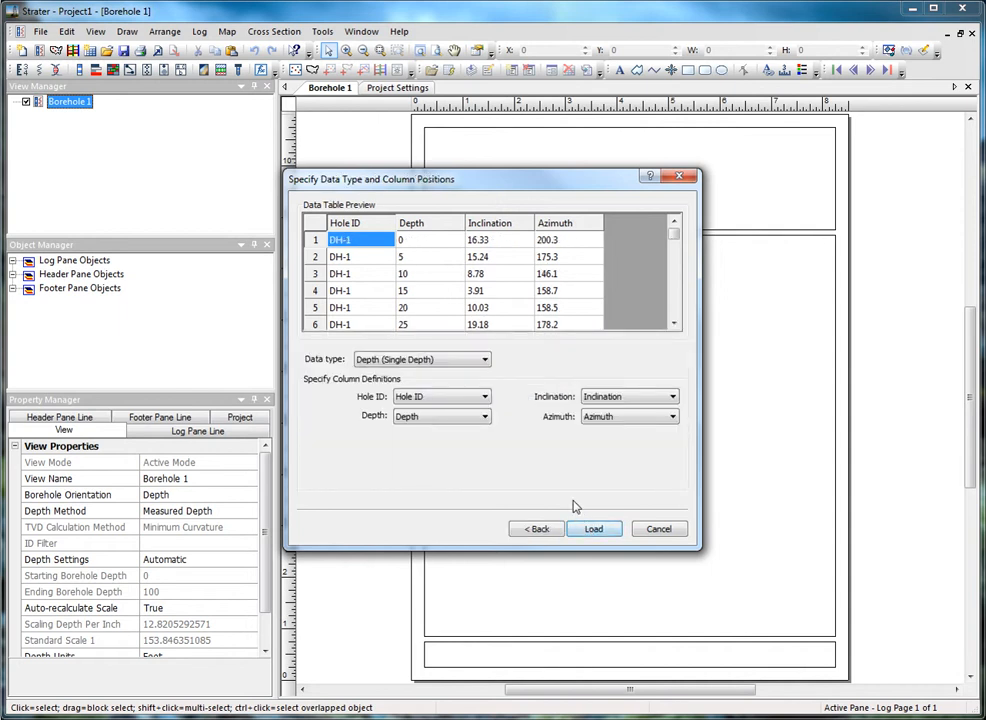
click(484, 359)
click(422, 423)
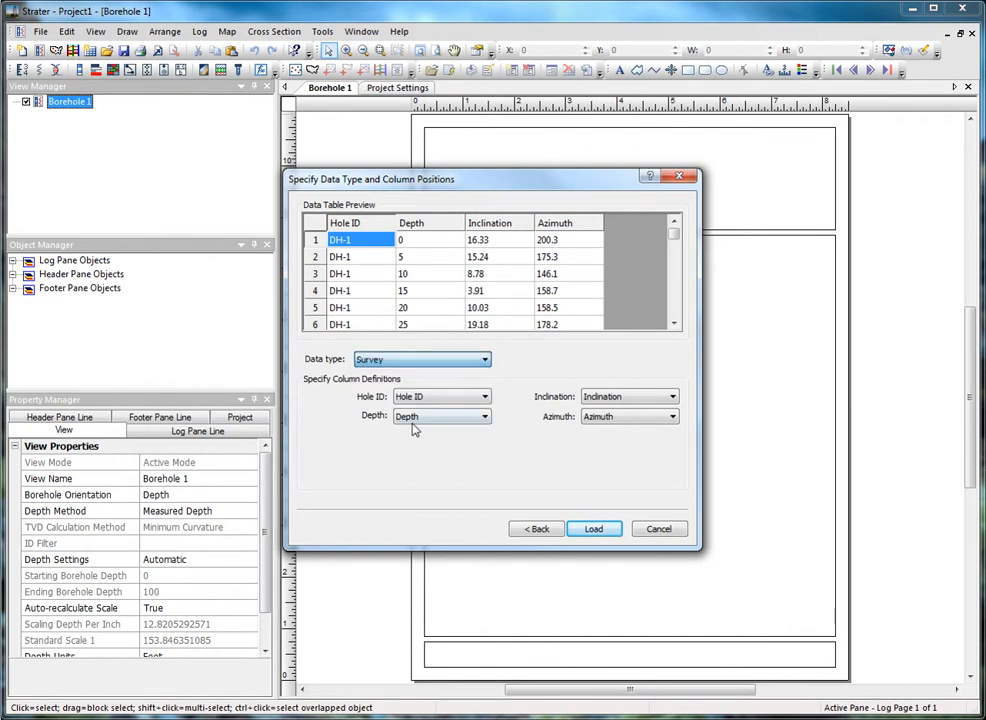
click(590, 530)
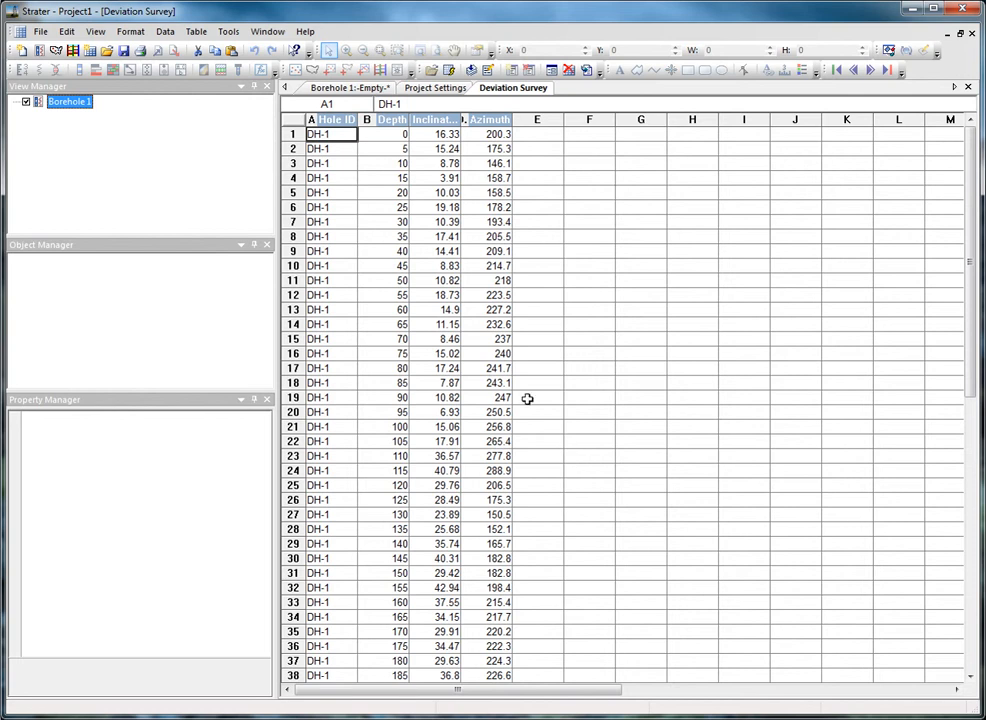
Load data from Example Data.xls again, choosing the Depth sheet
click(40, 31)
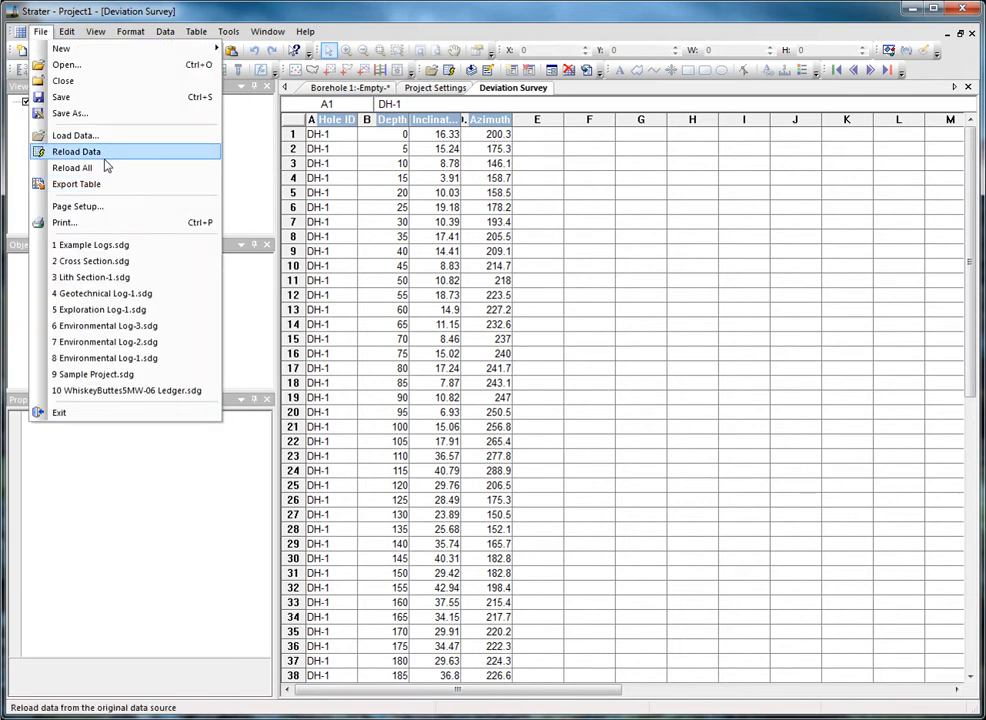
click(104, 168)
click(430, 271)
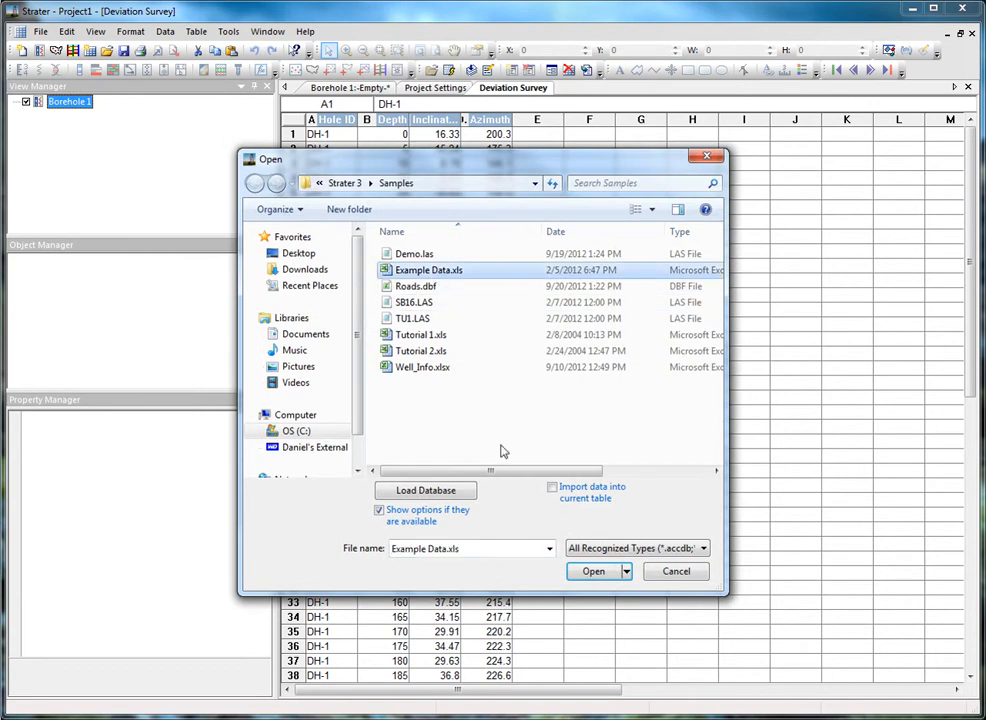
click(595, 574)
click(432, 368)
click(488, 430)
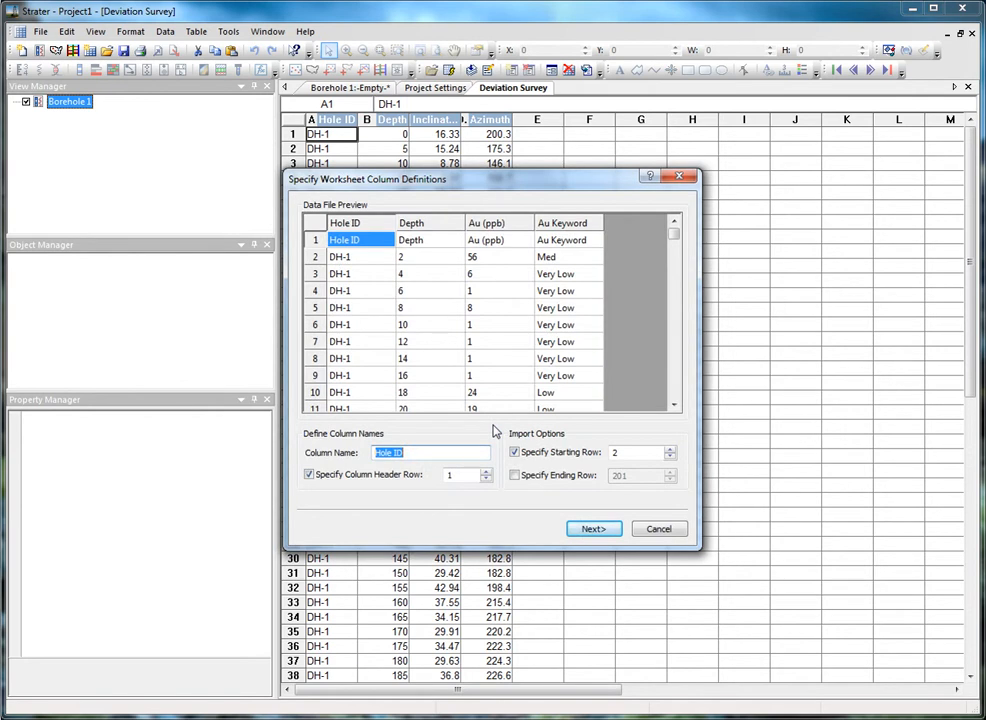
Load the Depth sheet as a new table and return to the Borehole 1 view
click(581, 529)
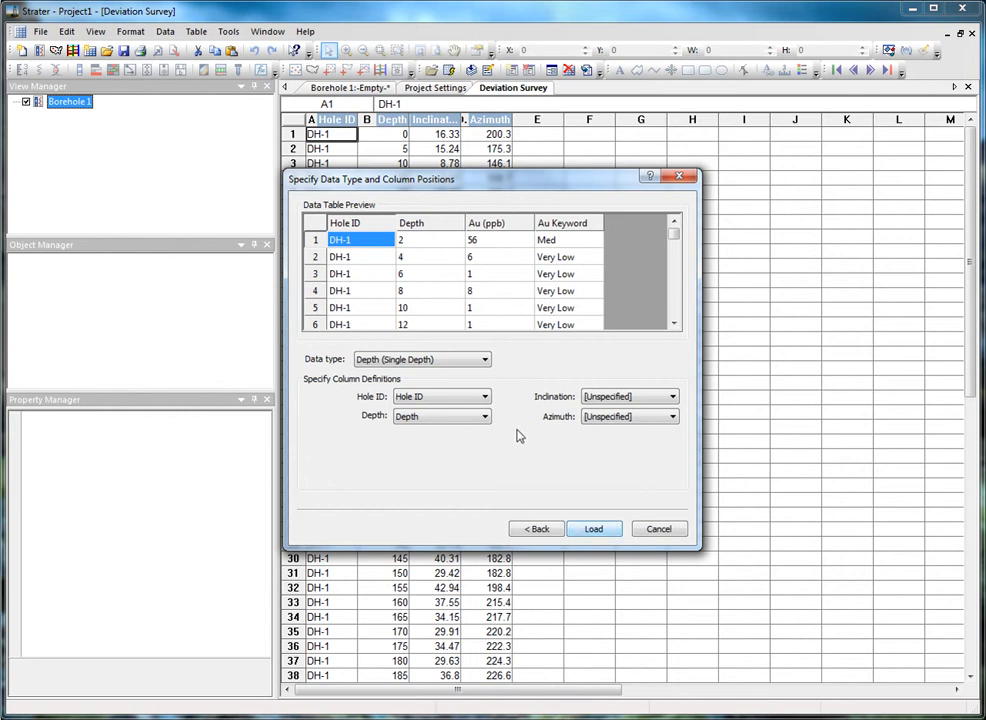
click(591, 528)
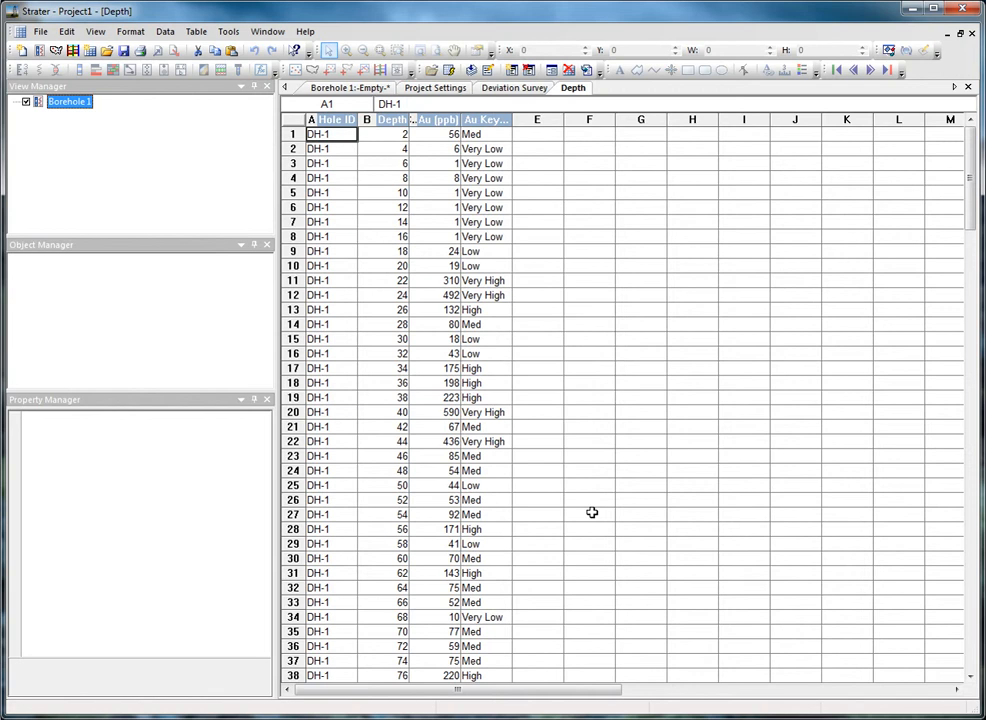
click(380, 90)
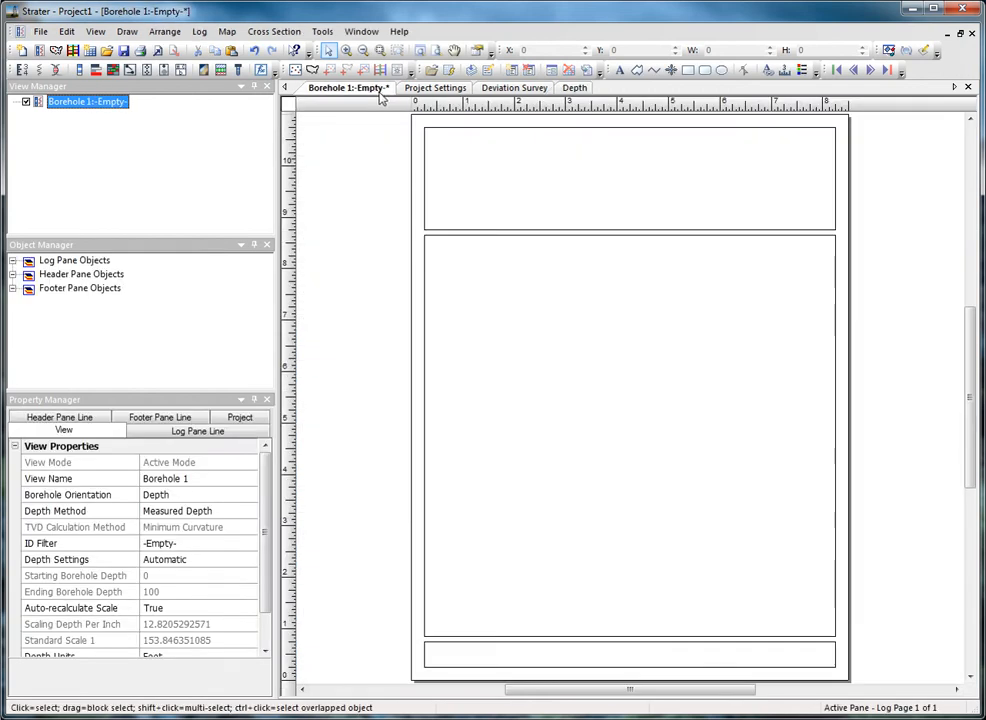
Add a Line/Symbol log of DH-1 Au (ppb) built from the Depth table
click(199, 31)
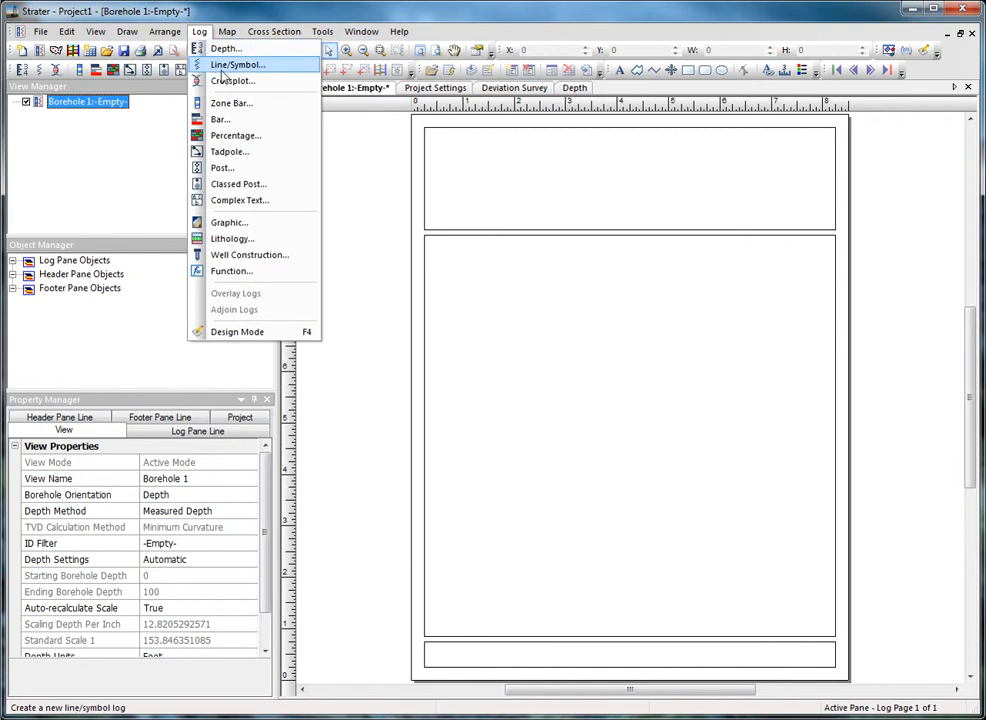
click(222, 65)
click(628, 392)
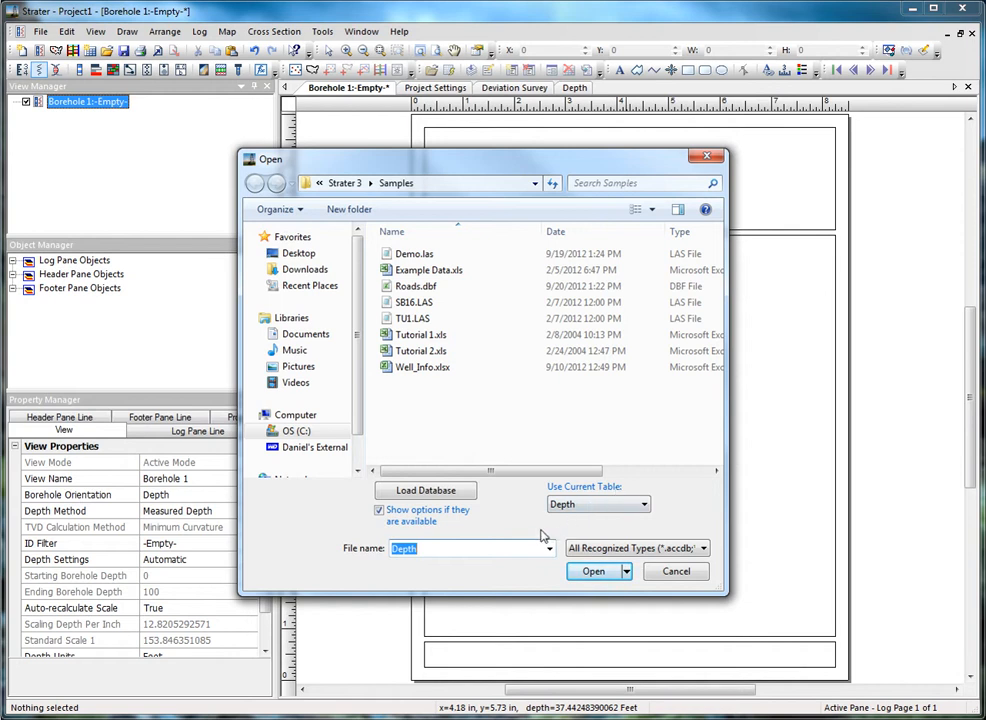
click(598, 572)
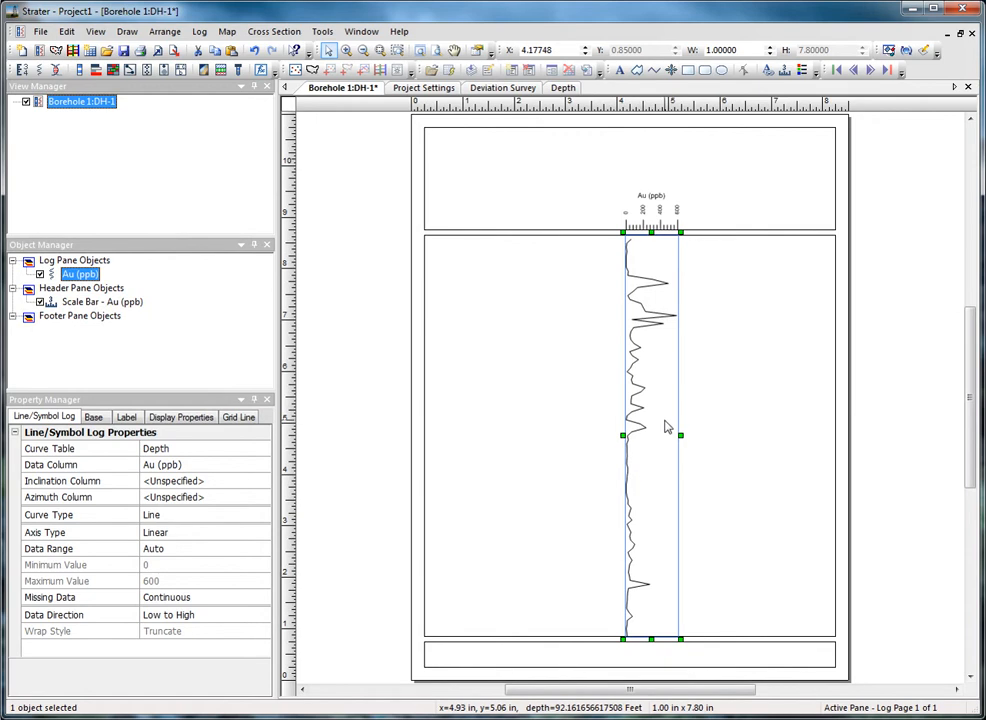
Nudge the Au (ppb) log slightly left and reselect it
mouse_move(653, 414)
mouse_down()
mouse_move(632, 409)
mouse_move(640, 414)
mouse_up()
click(521, 418)
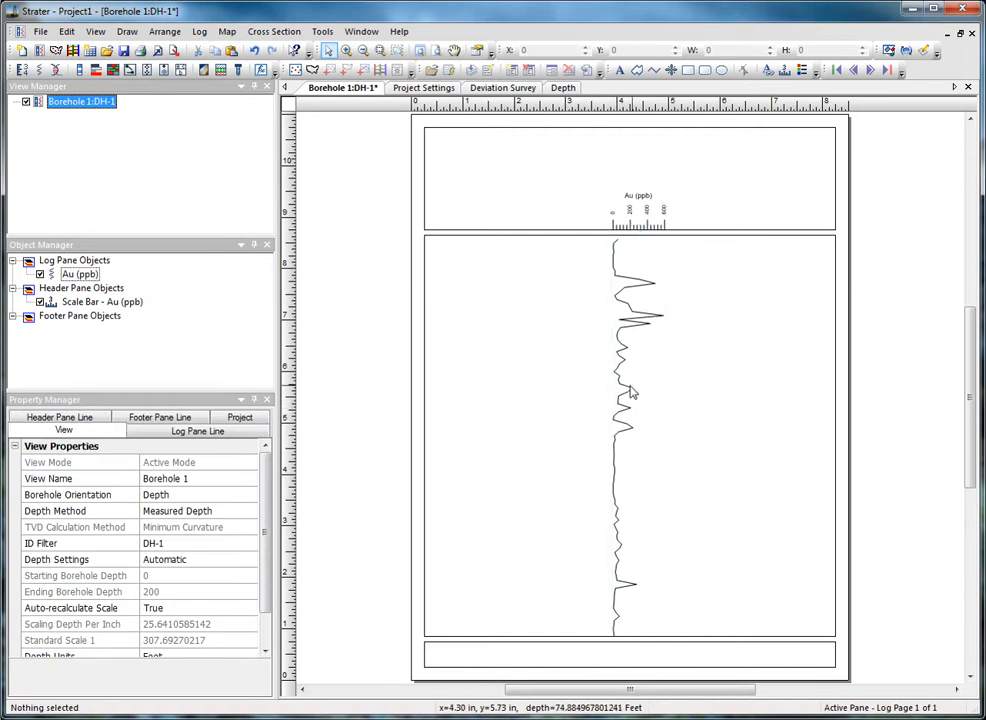
click(636, 393)
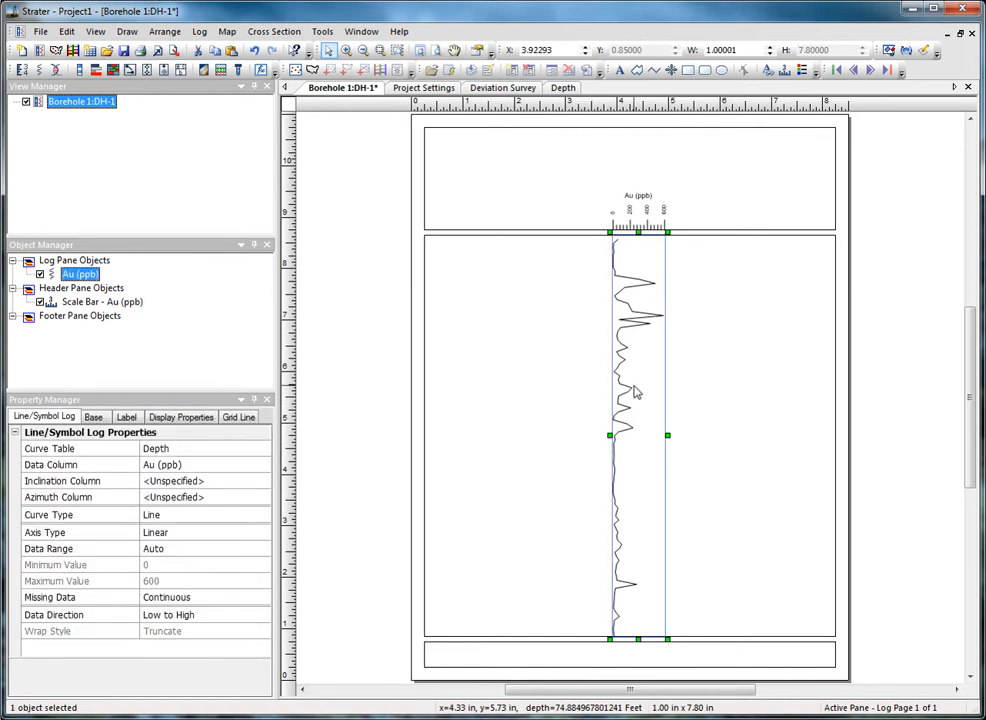
Set the Au log's Inclination Column to <From survey table>: Deviation Survey
click(66, 419)
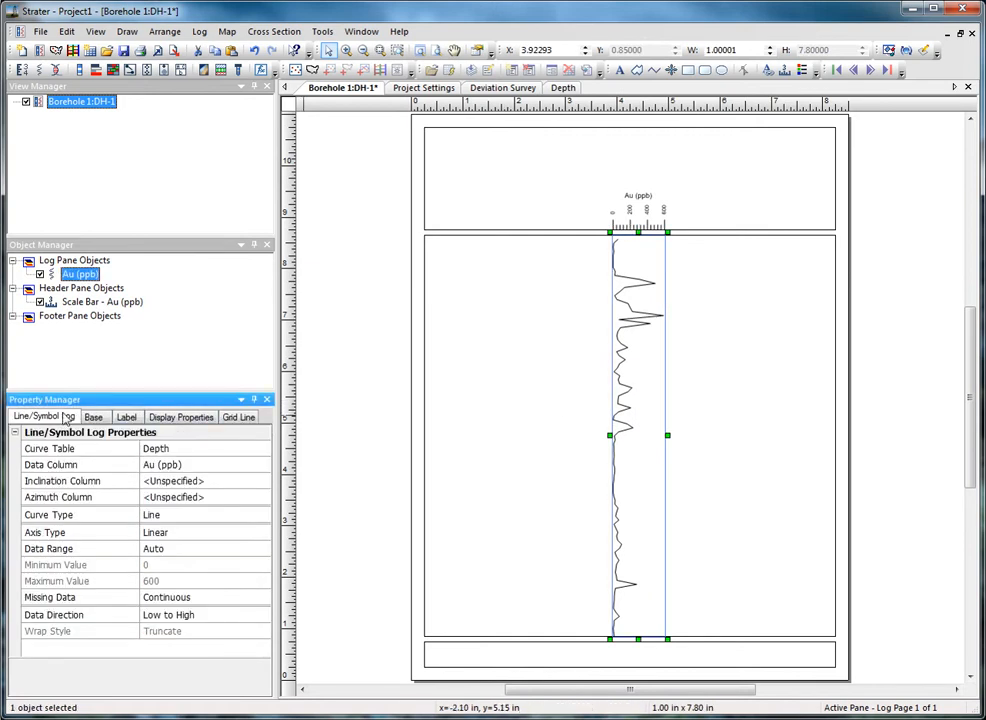
click(205, 481)
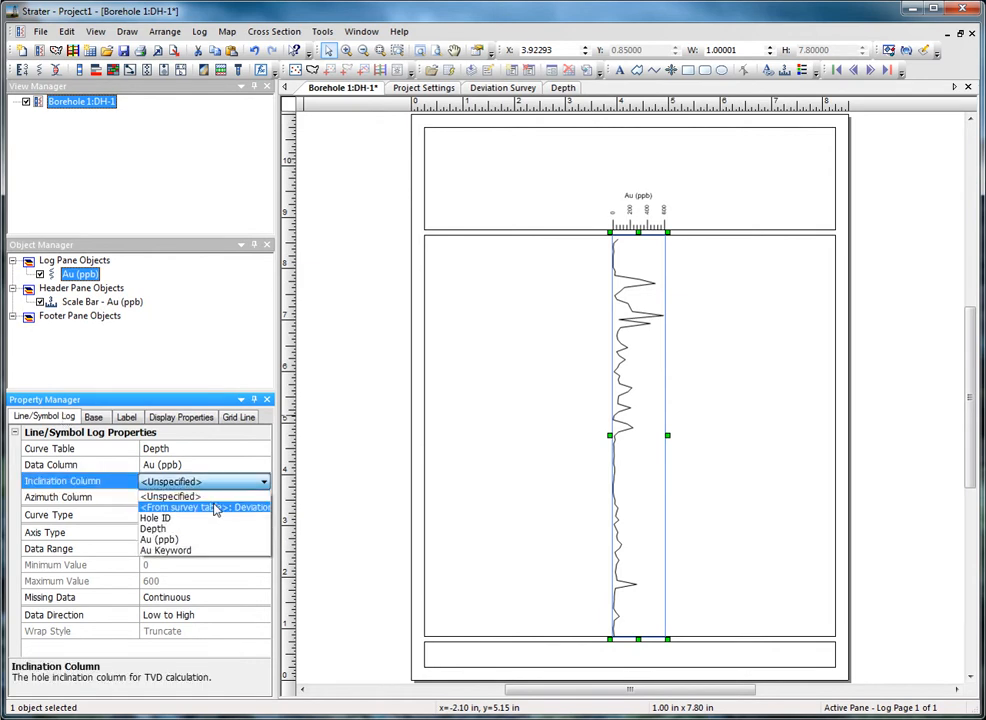
click(242, 507)
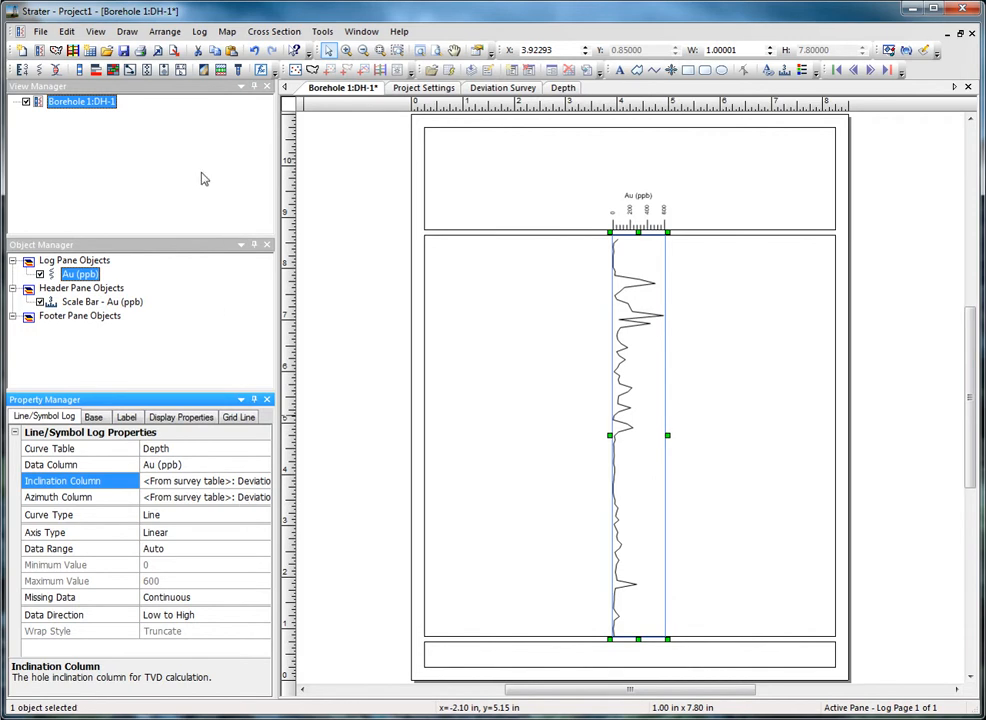
click(95, 31)
click(129, 181)
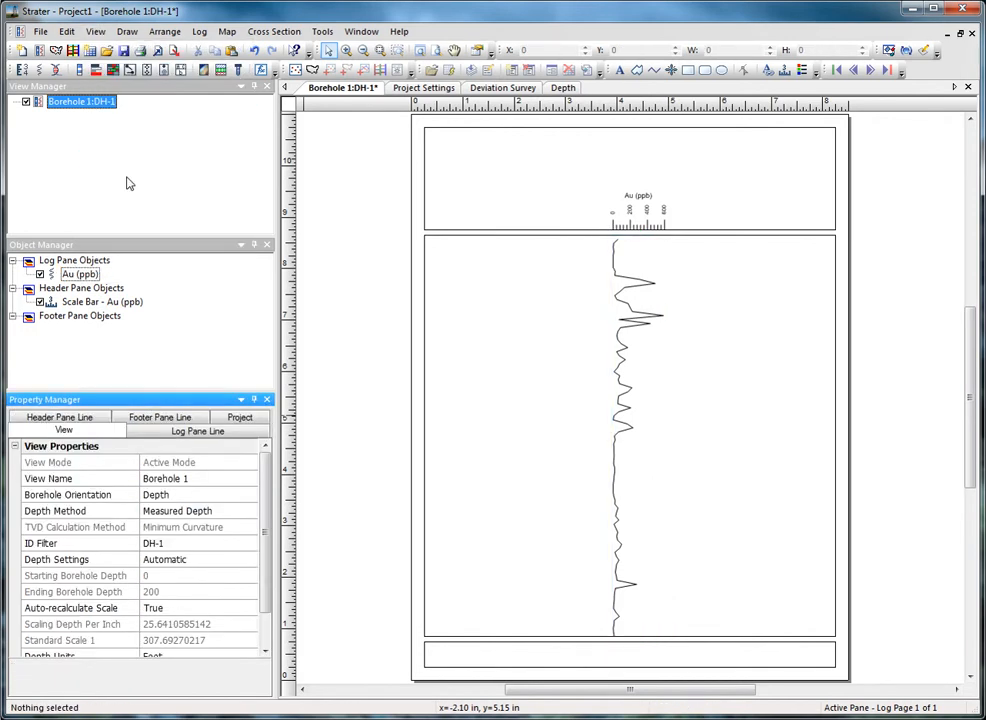
click(229, 511)
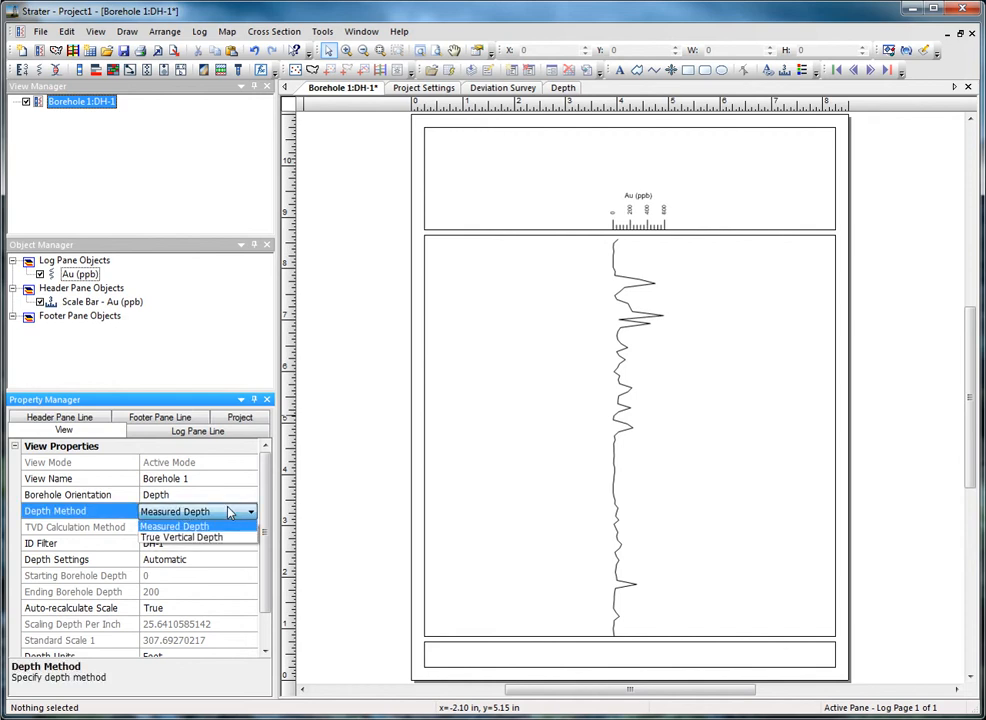
click(228, 538)
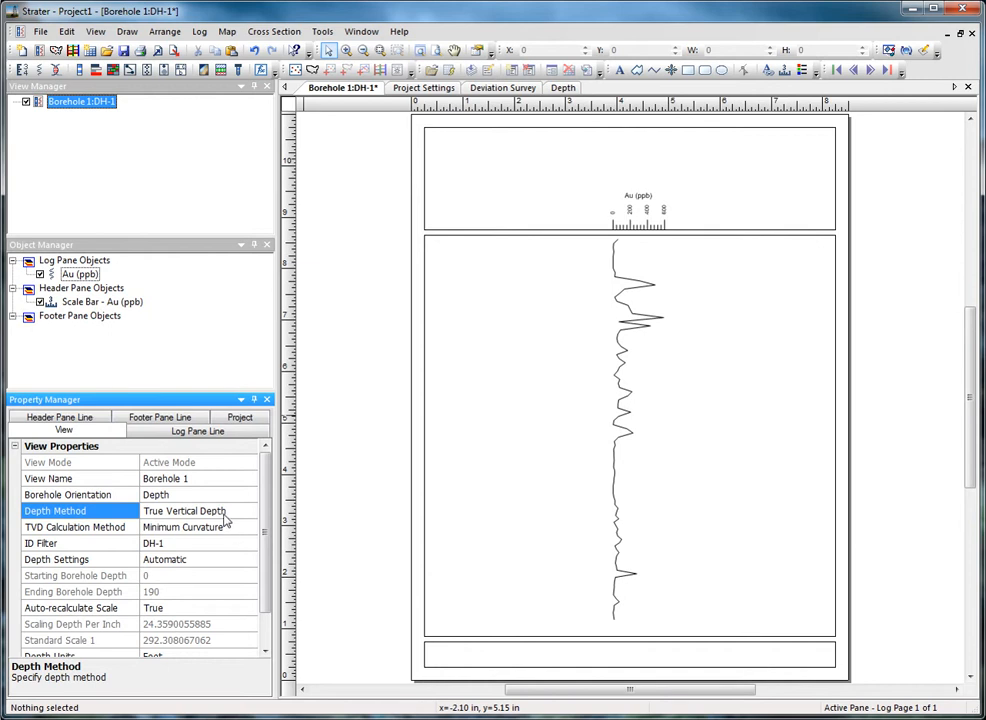
click(227, 513)
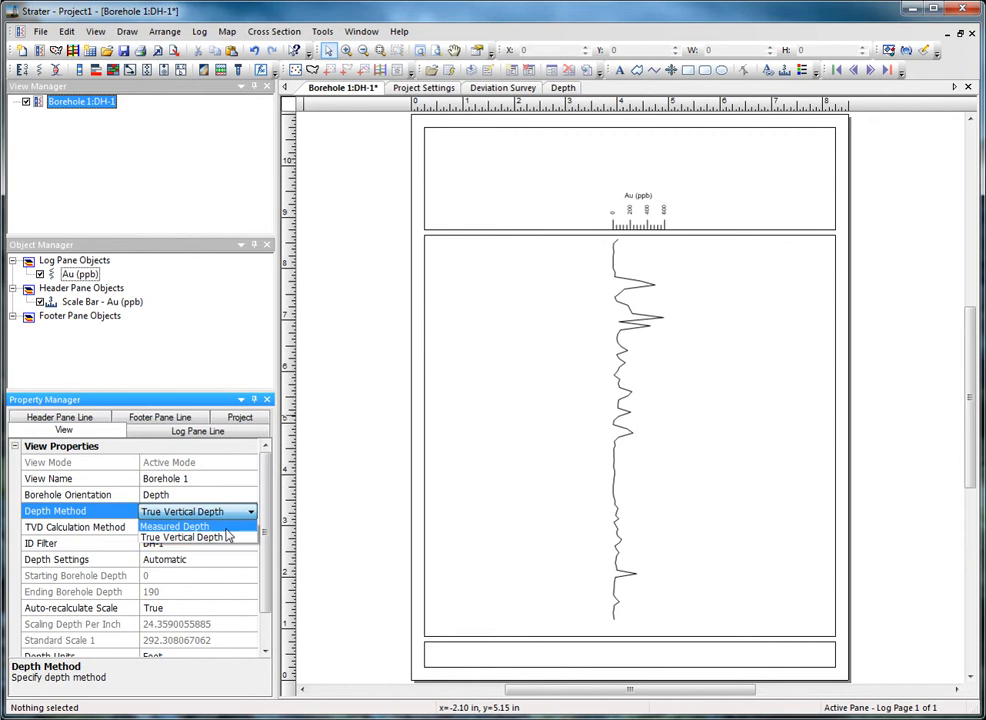
click(226, 529)
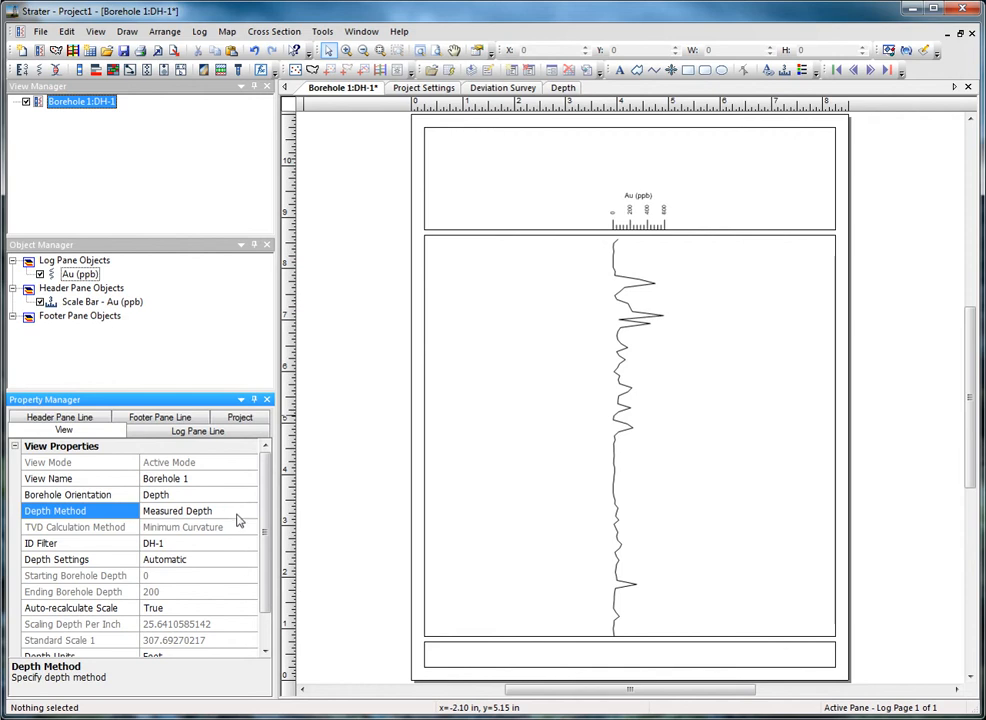
Add a depth log to the log pane left of the Au (ppb) log
click(199, 32)
click(224, 48)
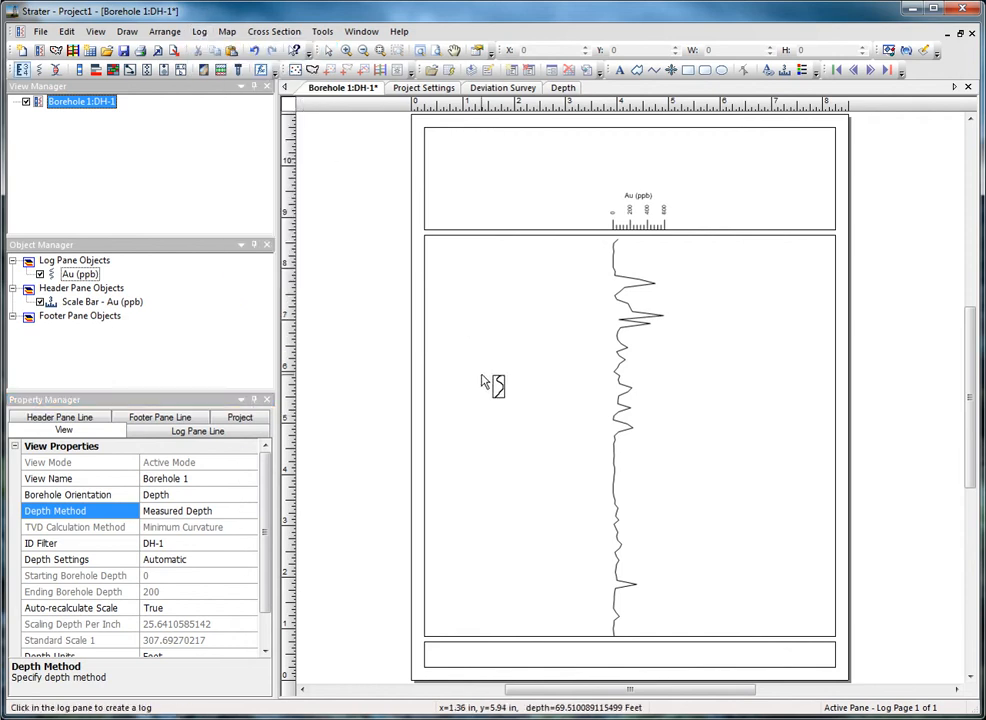
click(486, 384)
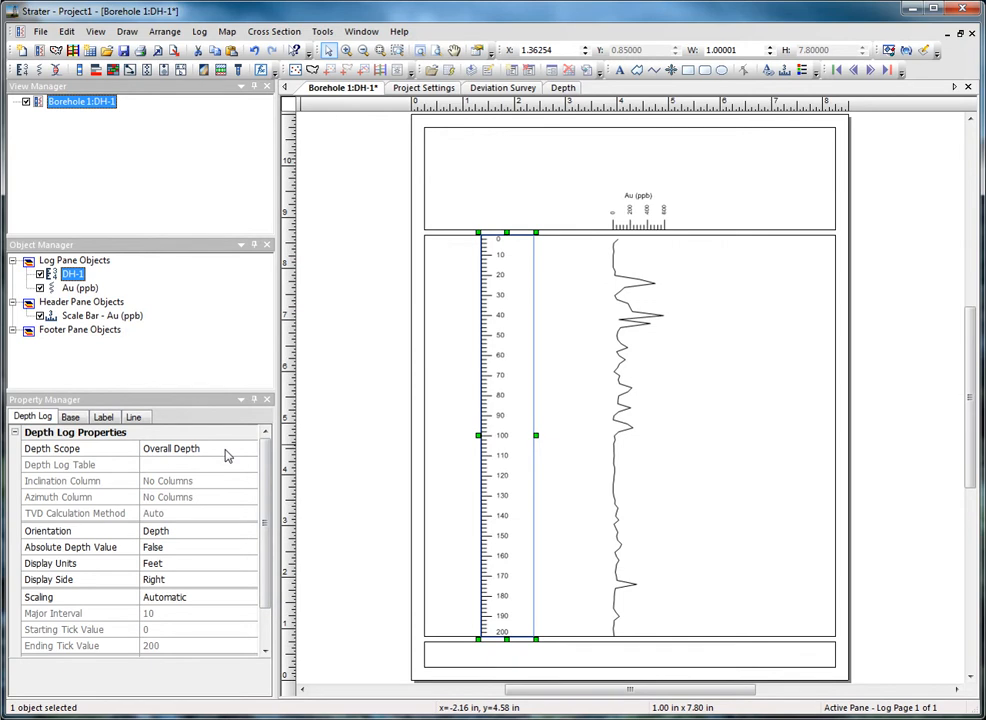
Set the depth log to Hole Measured Depth with inclination from the survey table
click(29, 419)
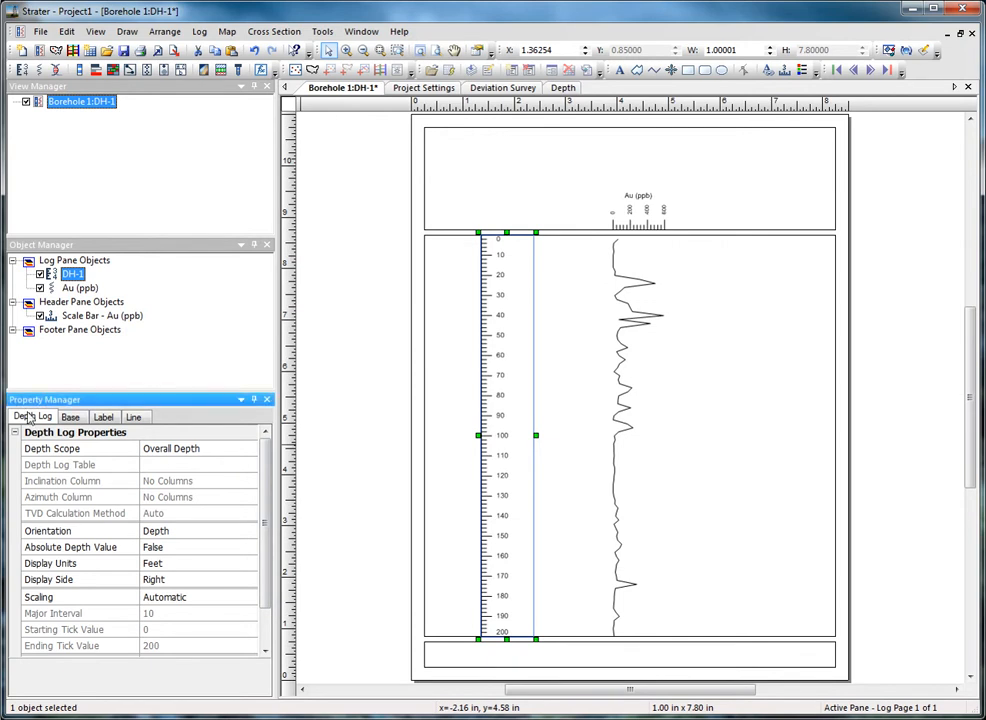
click(200, 452)
click(195, 468)
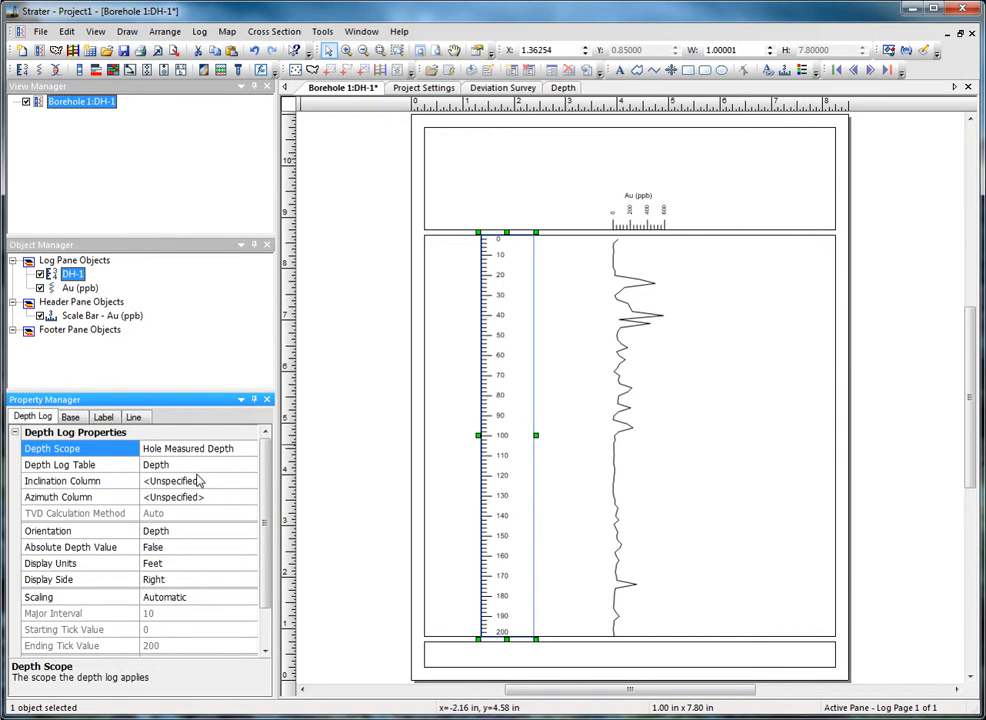
click(199, 481)
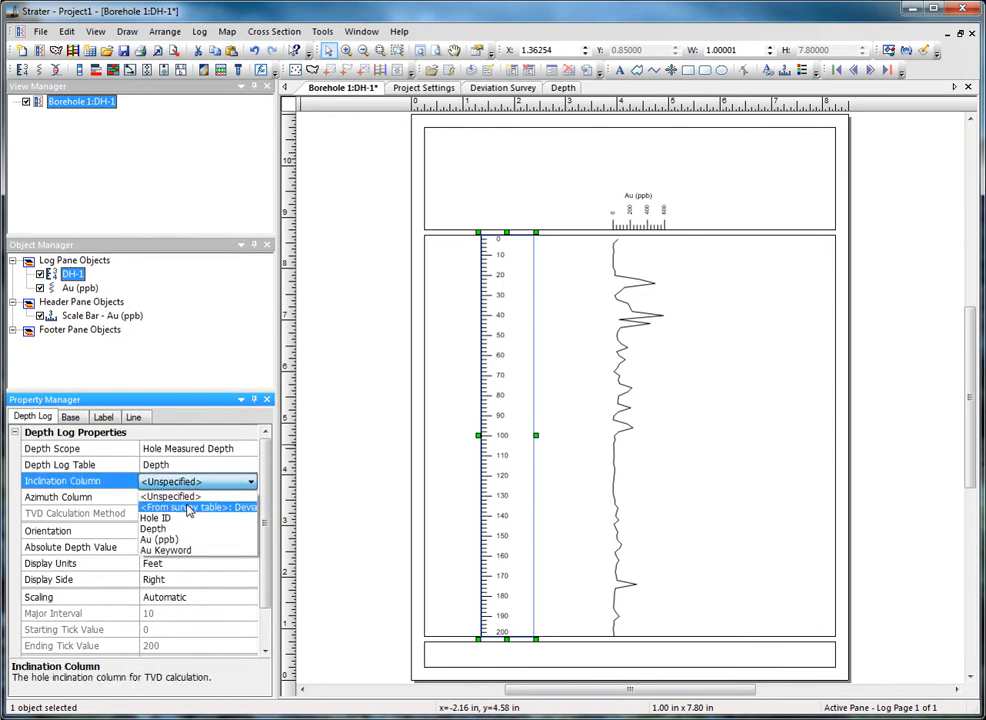
click(189, 508)
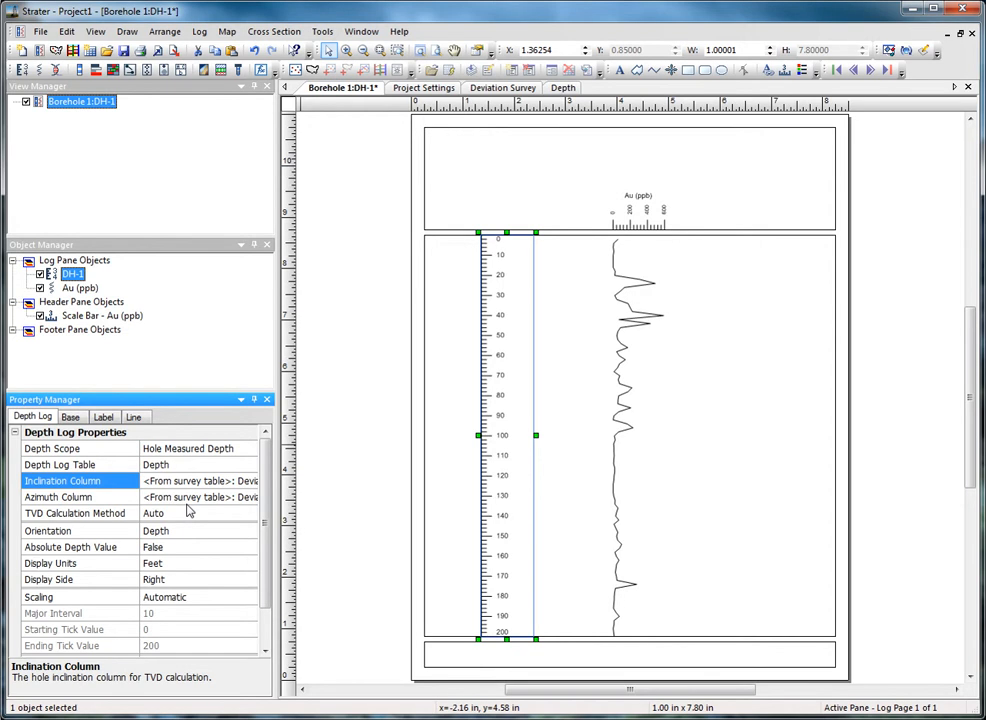
click(620, 70)
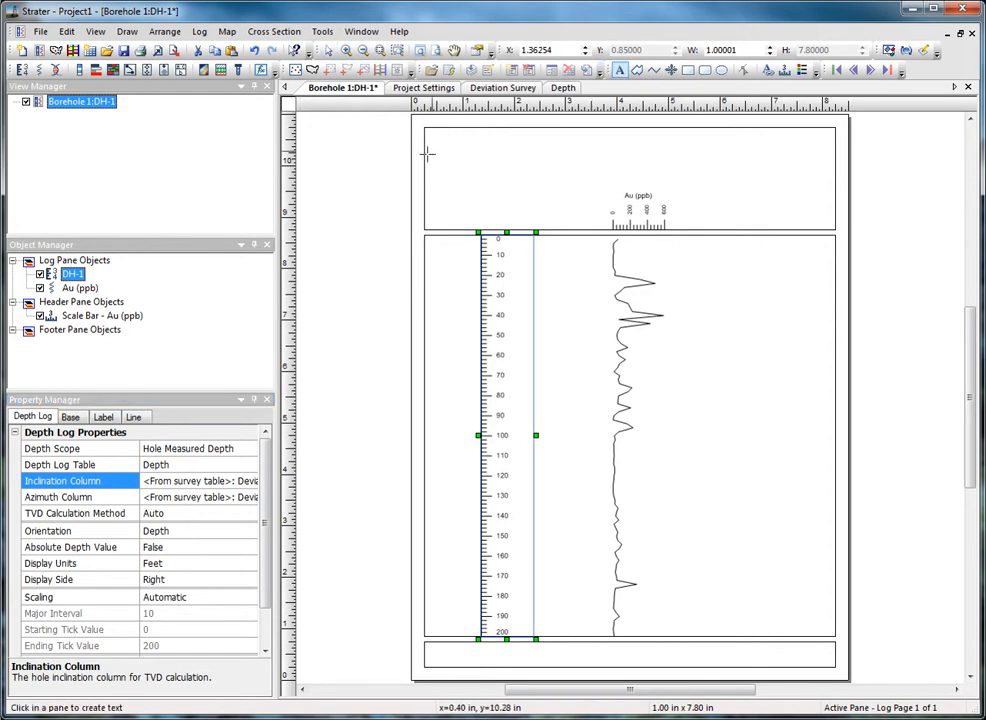
Add a 14 pt 'MD' header label and move it above the left depth log
click(455, 198)
click(238, 223)
click(200, 285)
text(MD)
click(484, 367)
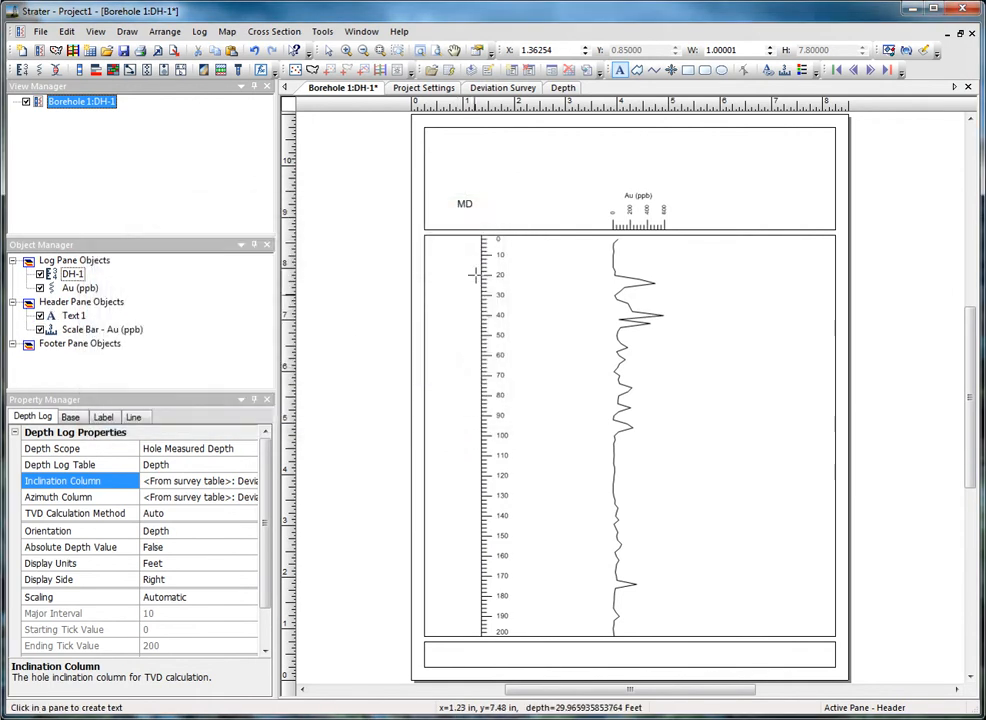
key(Escape)
click(466, 205)
drag(489, 220, 512, 236)
Add a right-hand depth log showing Hole True Vertical Depth with survey-table inclination
click(22, 69)
click(718, 325)
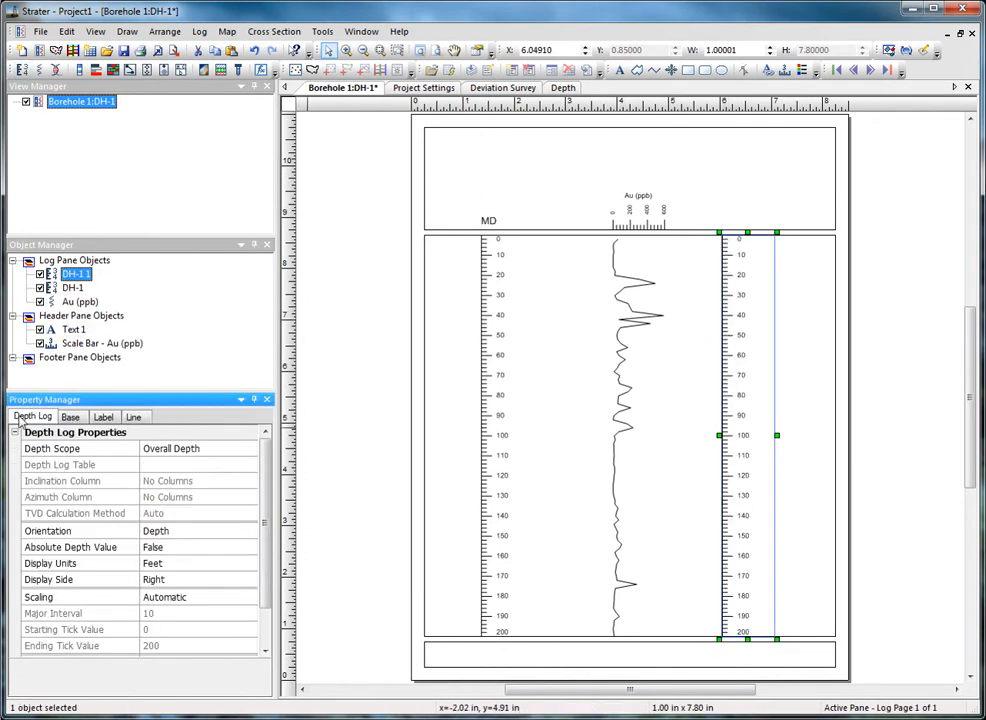
click(150, 450)
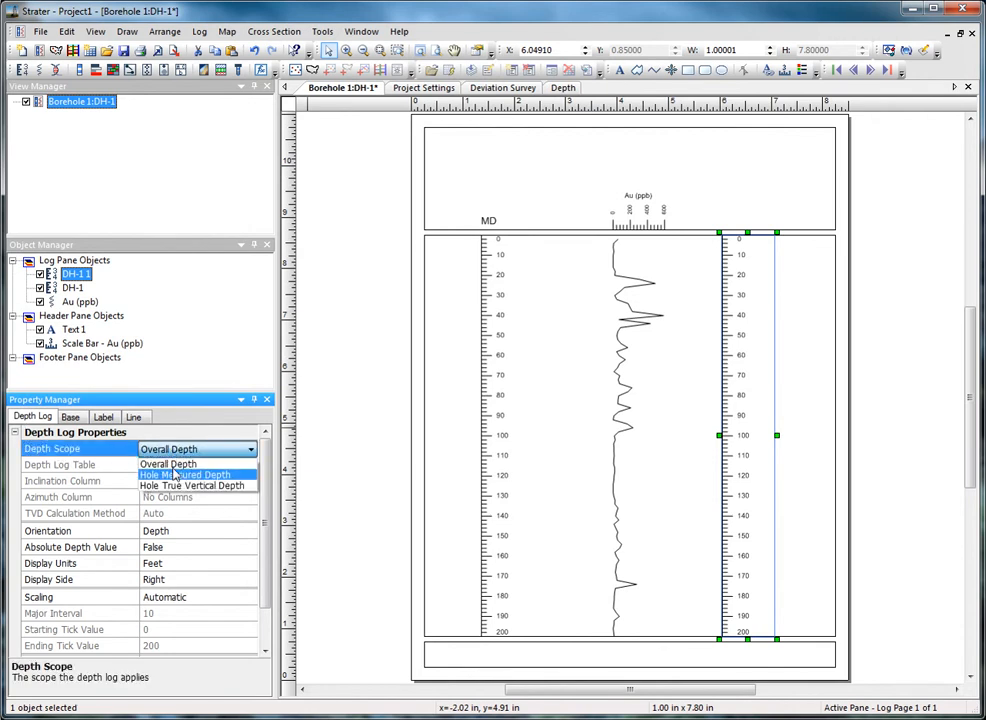
click(175, 488)
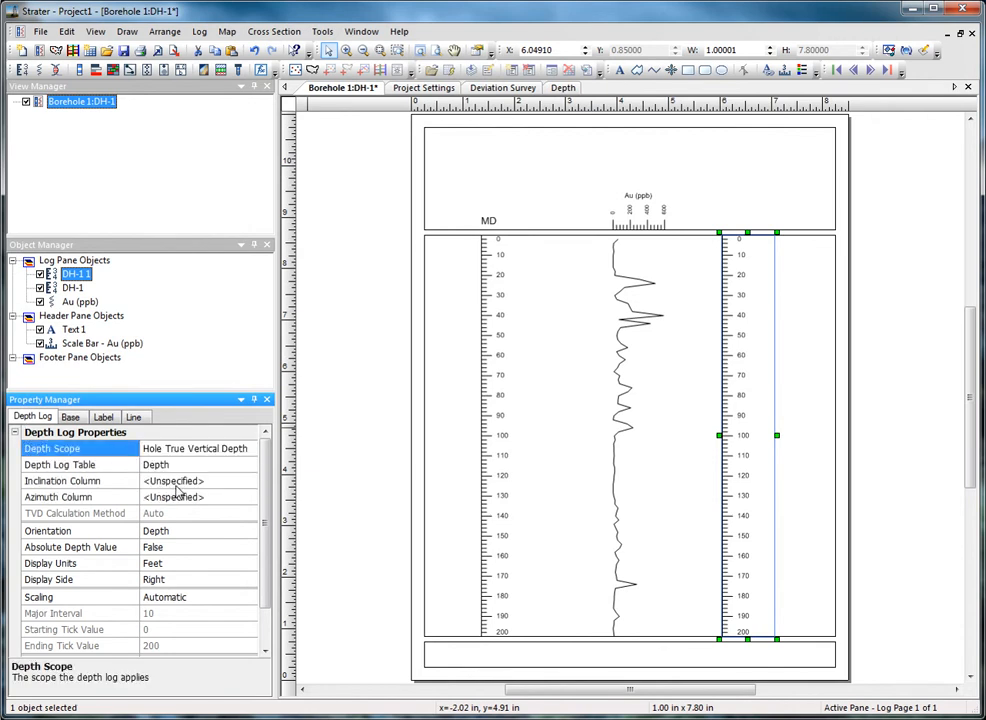
click(620, 71)
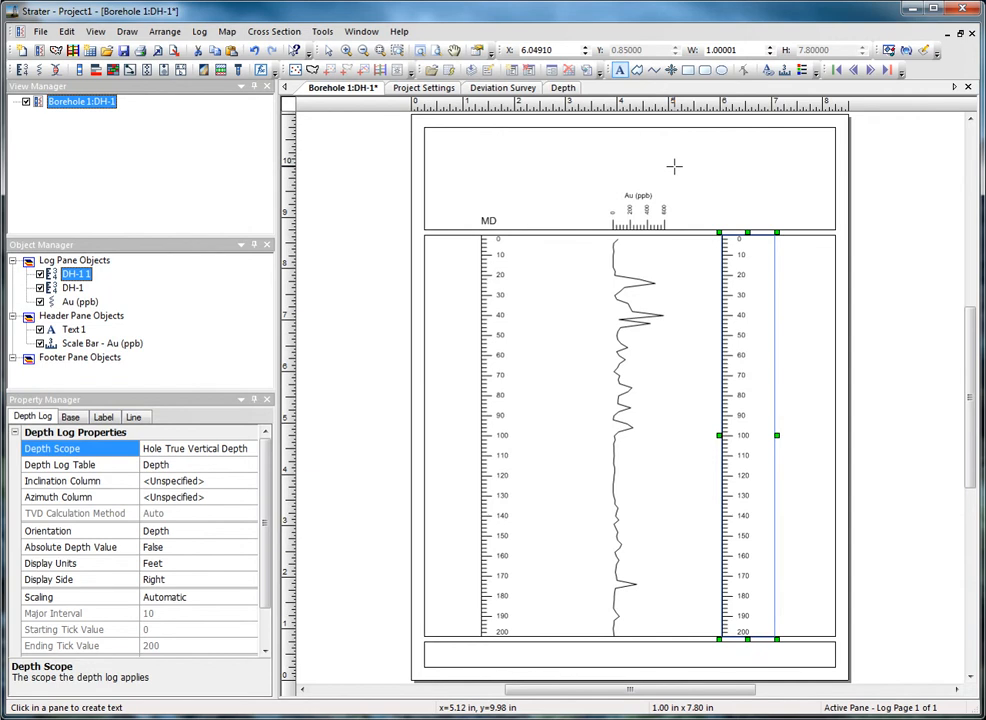
click(250, 481)
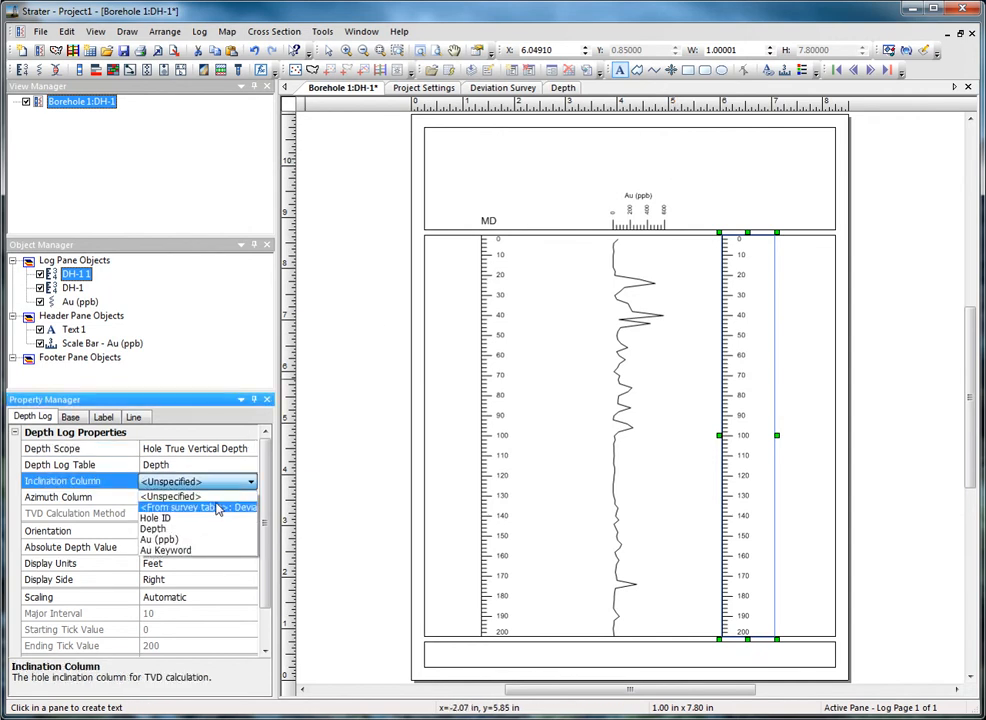
click(205, 505)
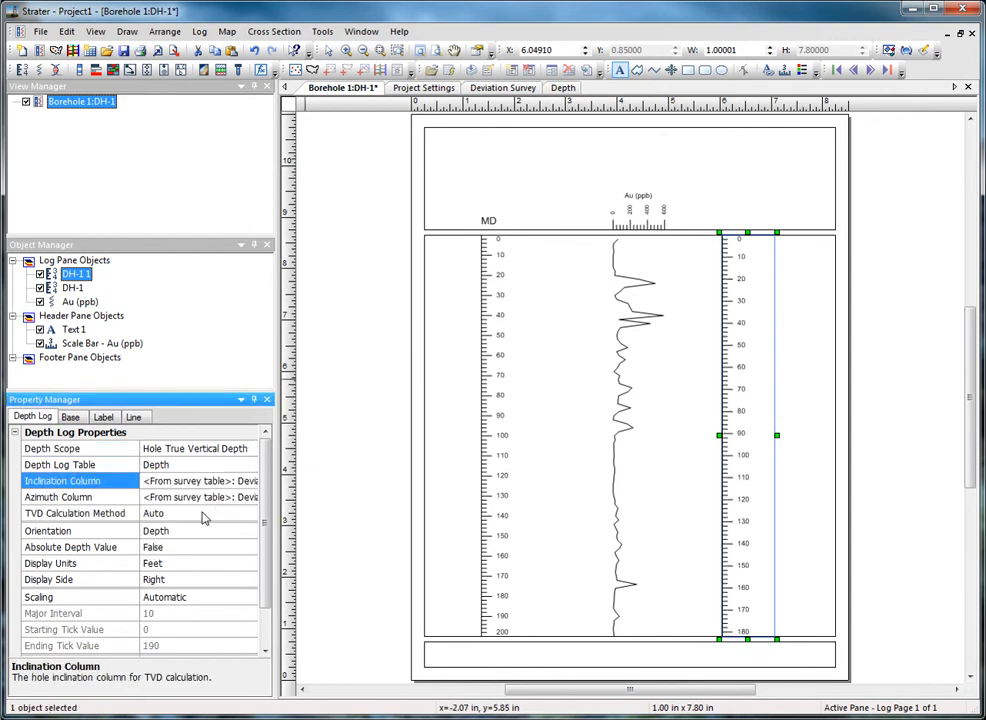
Add a 14 pt 'TVD' header label above the right depth log
click(621, 69)
click(726, 213)
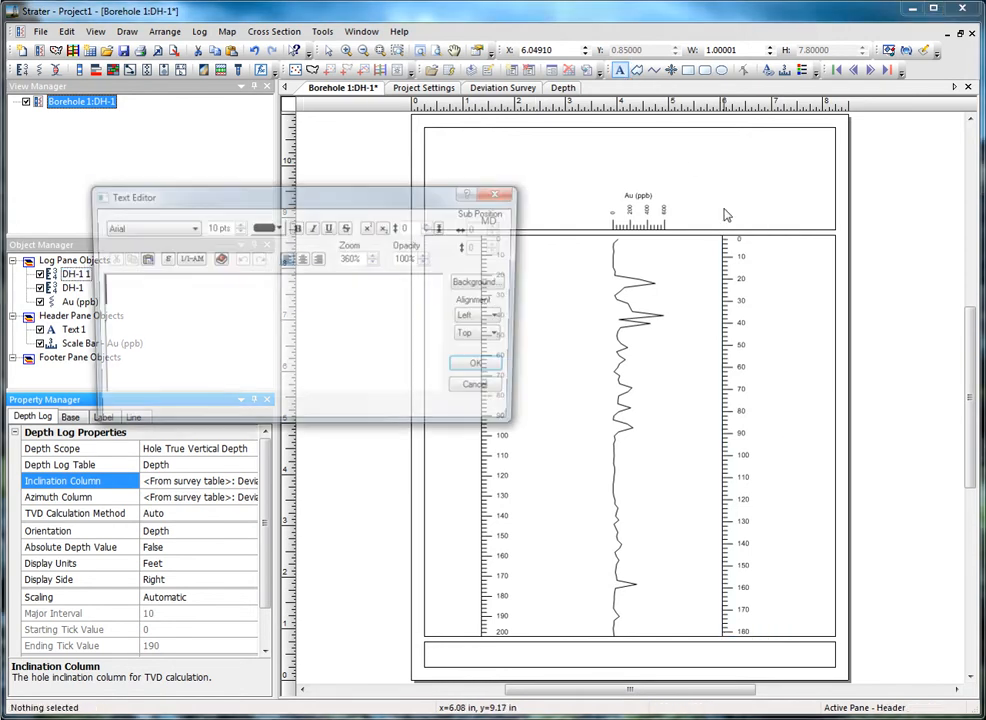
click(238, 224)
click(238, 224)
click(238, 224)
click(238, 224)
text(TVD)
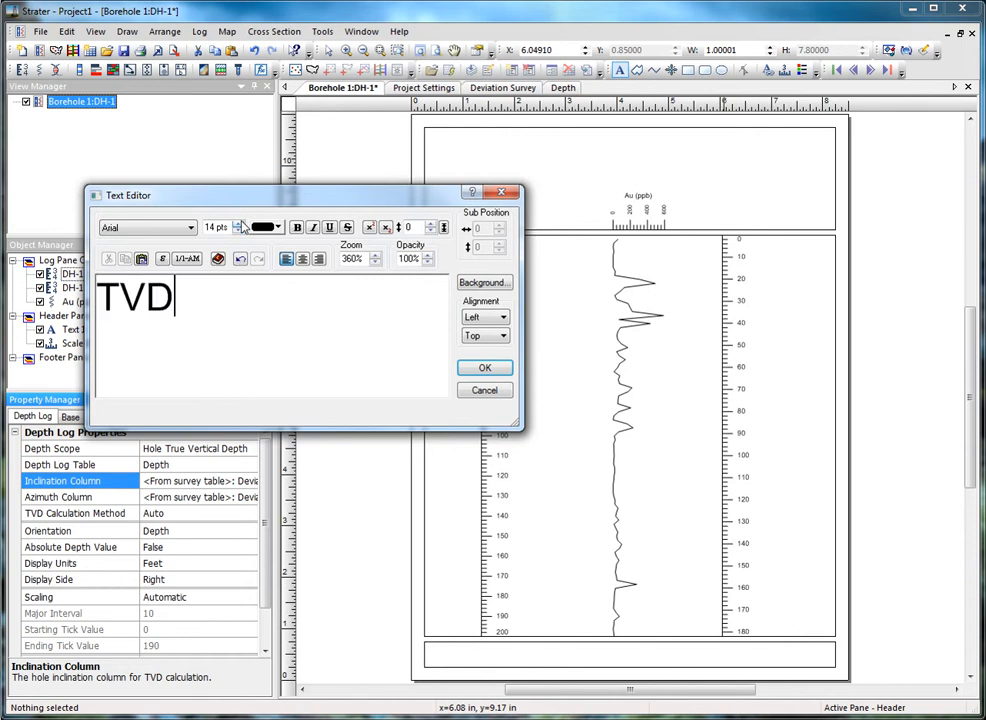
click(487, 367)
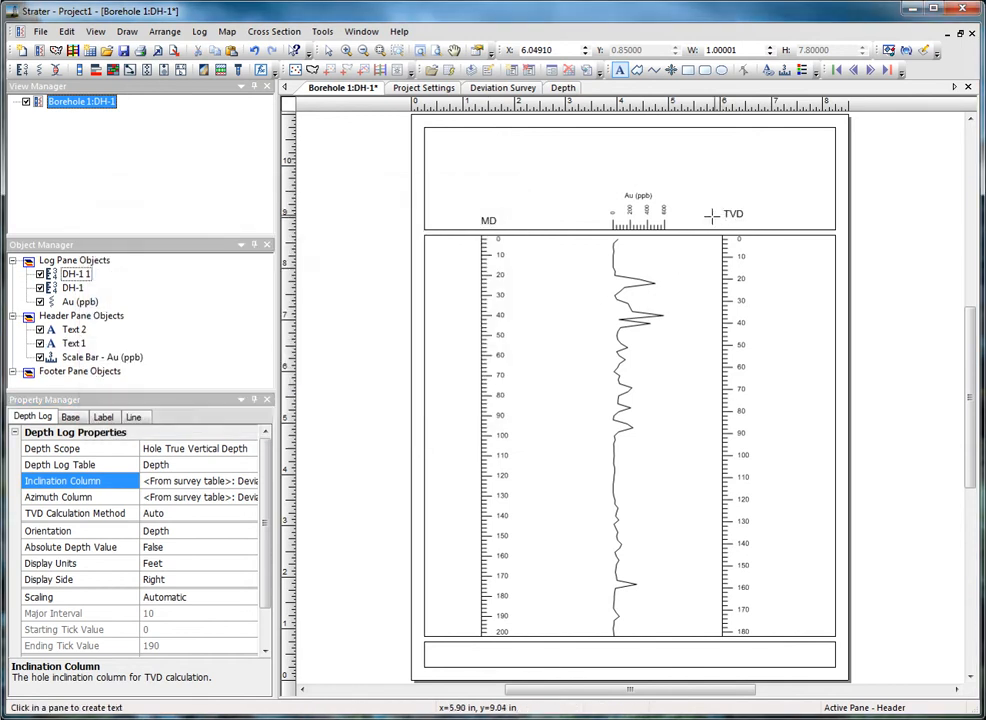
Set the borehole view's Depth Method to True Vertical Depth, then show the Depth table
click(95, 33)
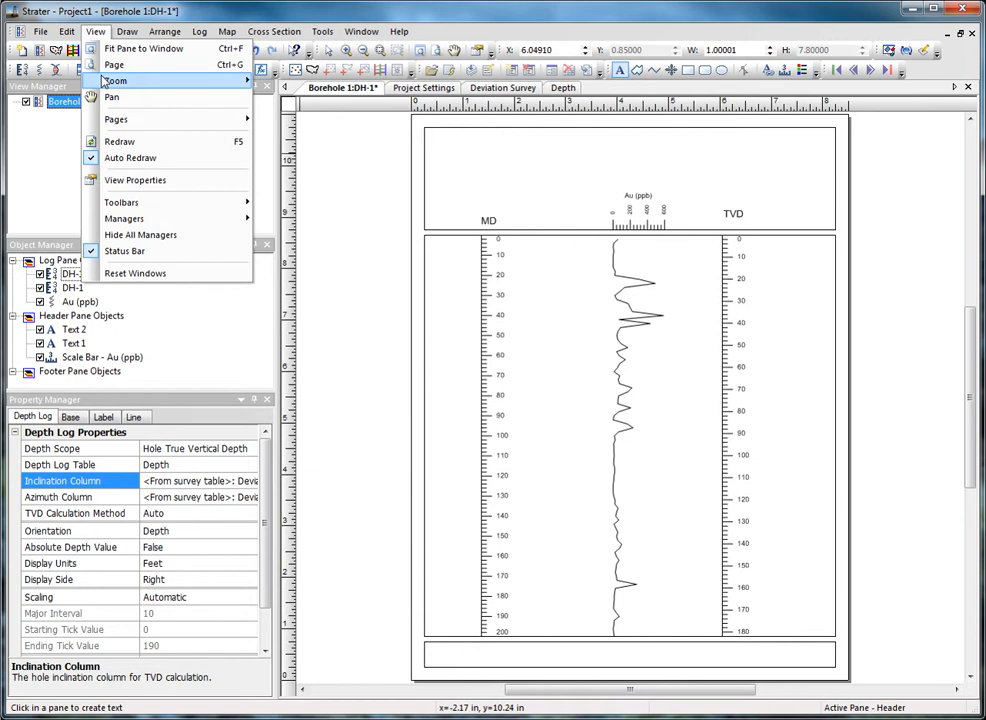
click(118, 179)
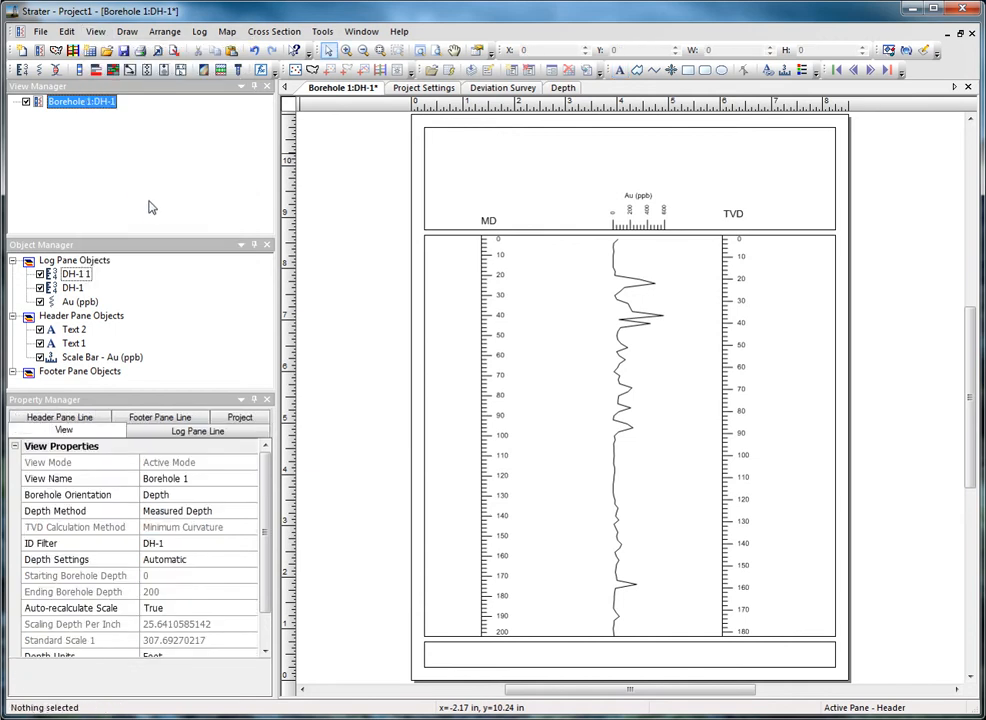
click(192, 512)
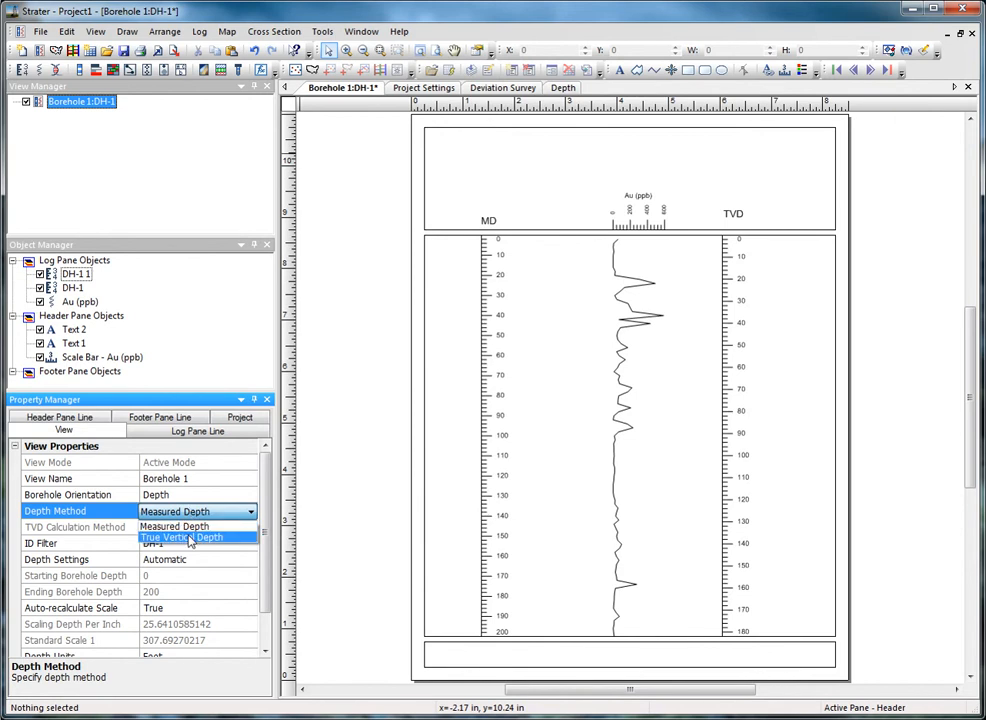
click(189, 538)
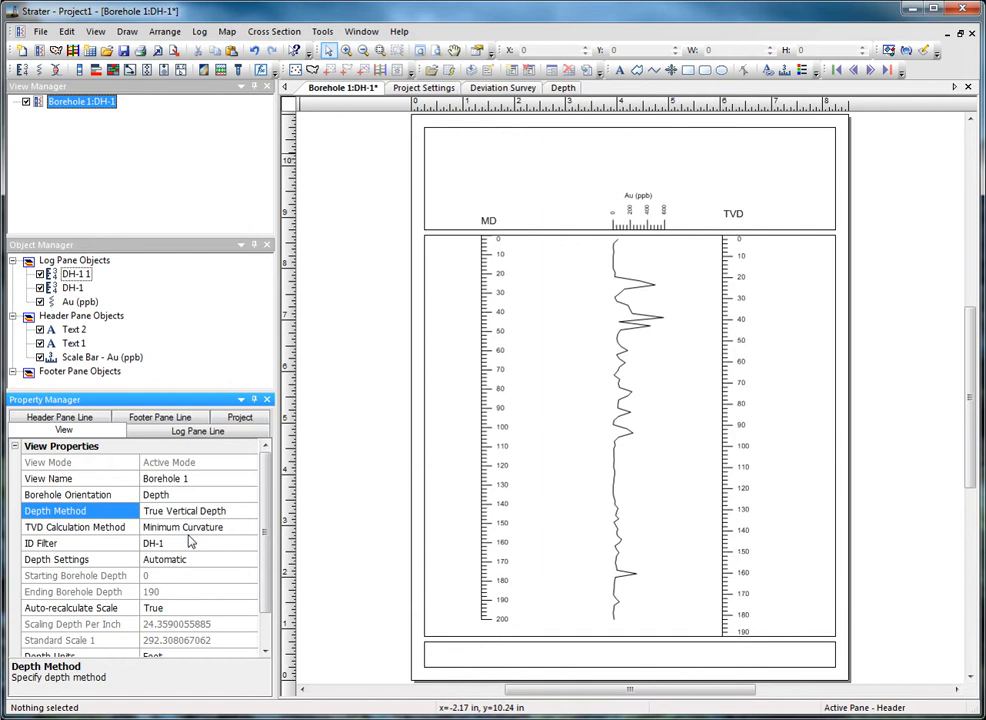
click(561, 88)
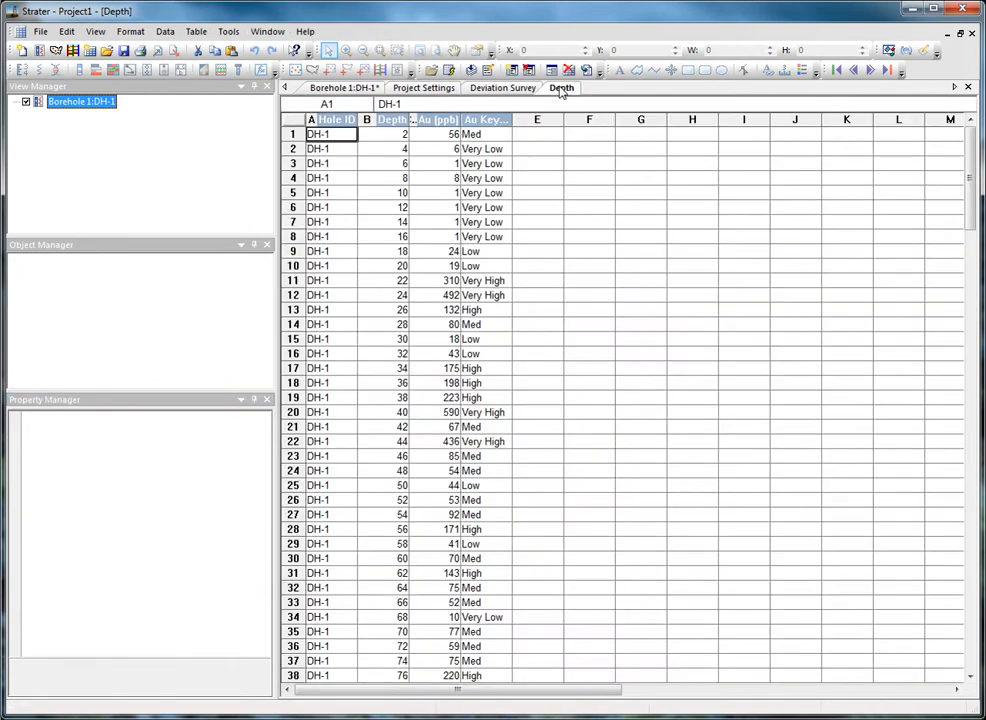
Create a TVD column in the Depth table, taking inclination from the Survey table
click(165, 31)
click(180, 104)
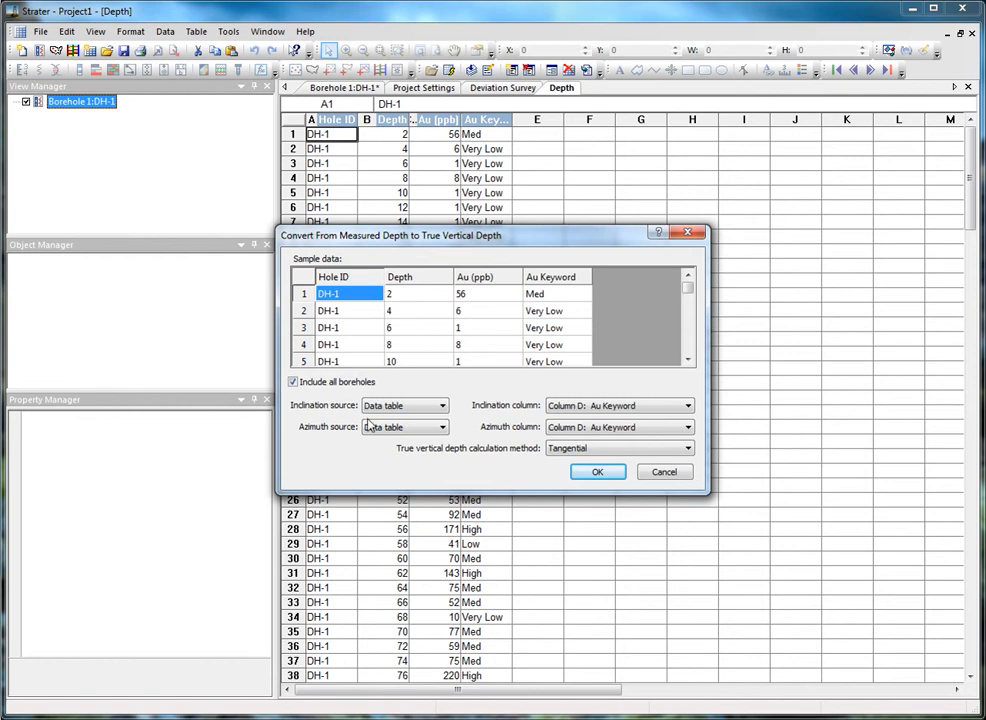
click(418, 406)
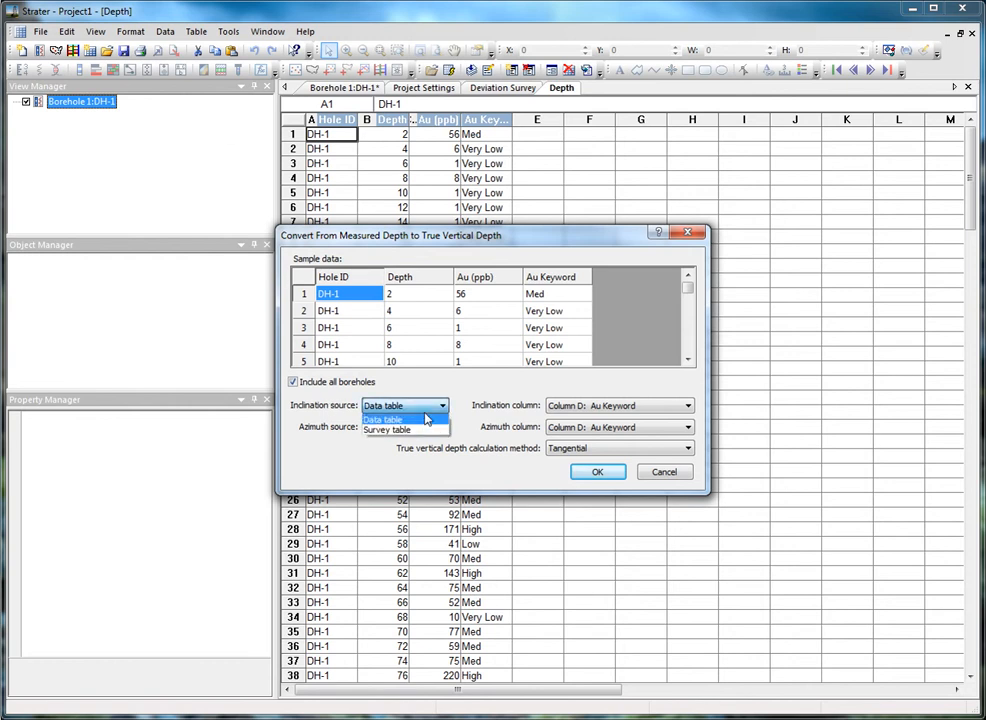
click(420, 433)
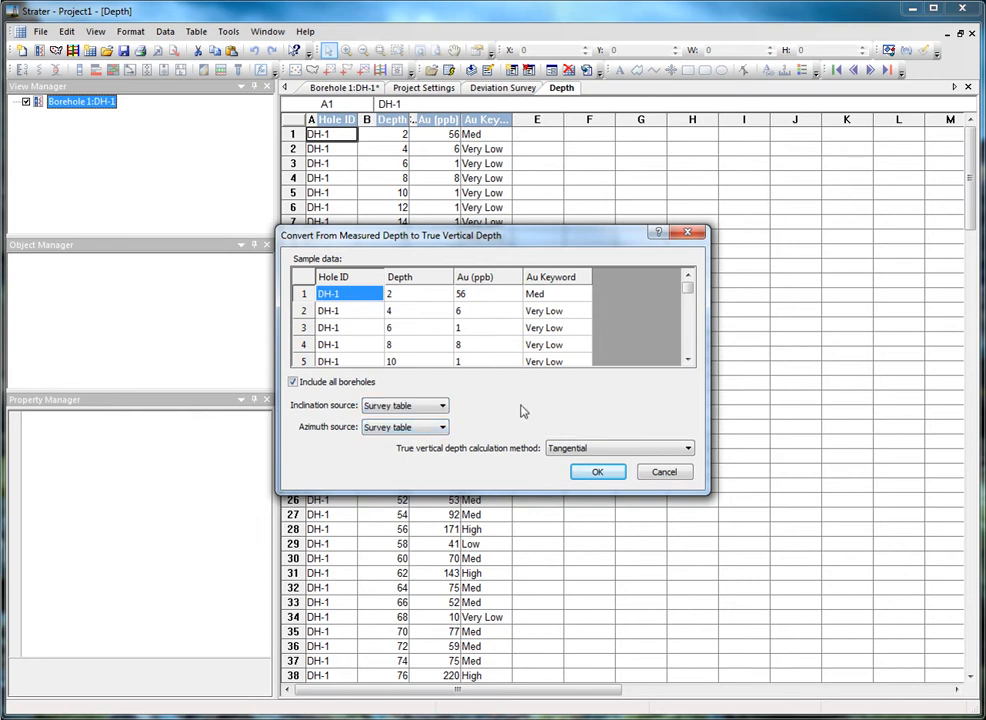
click(590, 473)
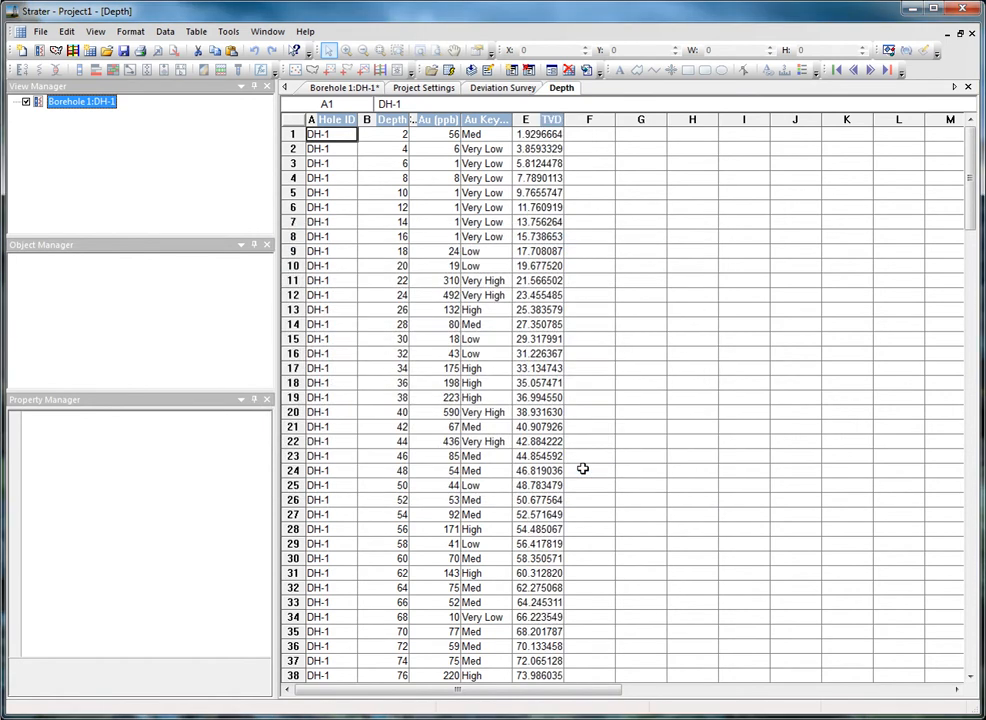